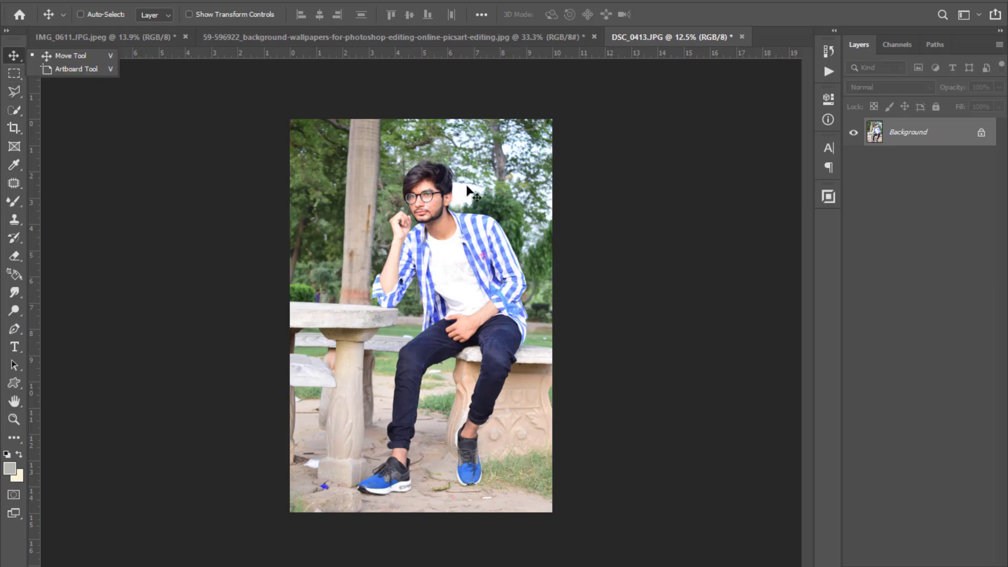
Reset the foreground and background colours to black and white and inspect the blemishes on the man's face
scroll(430, 156, "up", 2)
scroll(430, 156, "up", 8)
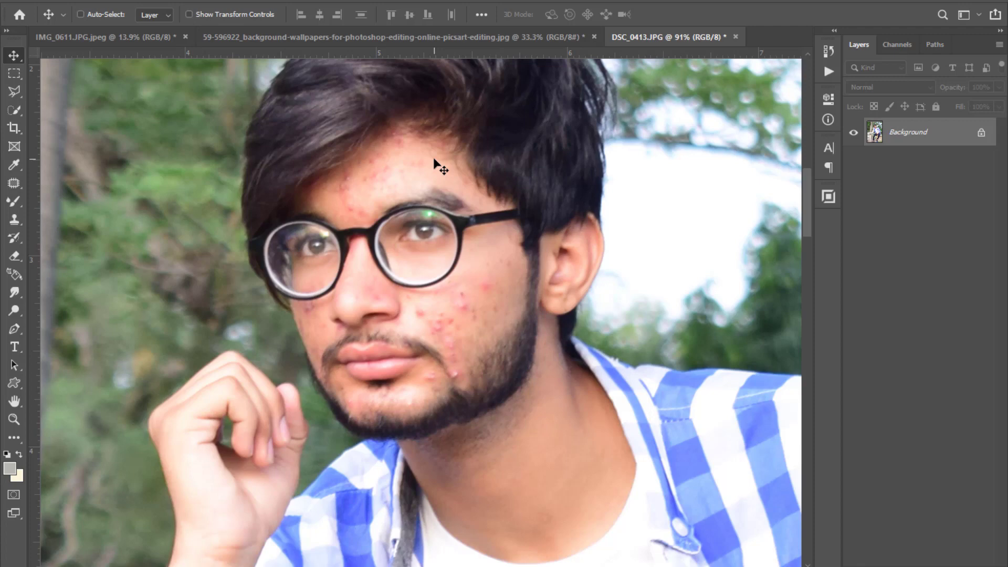
left_click(7, 453)
scroll(374, 267, "up", 3)
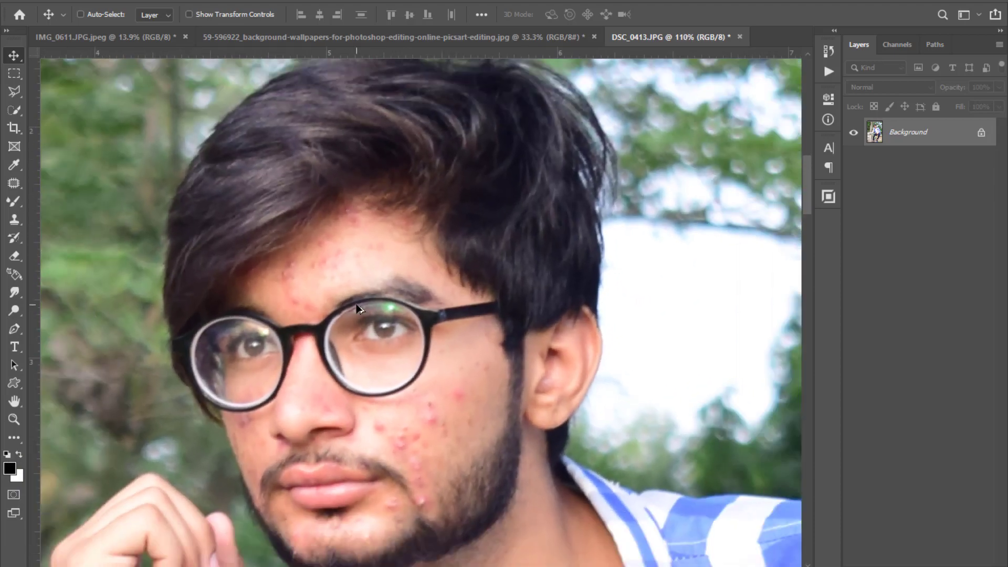
scroll(357, 308, "down", 2)
scroll(357, 309, "down", 3)
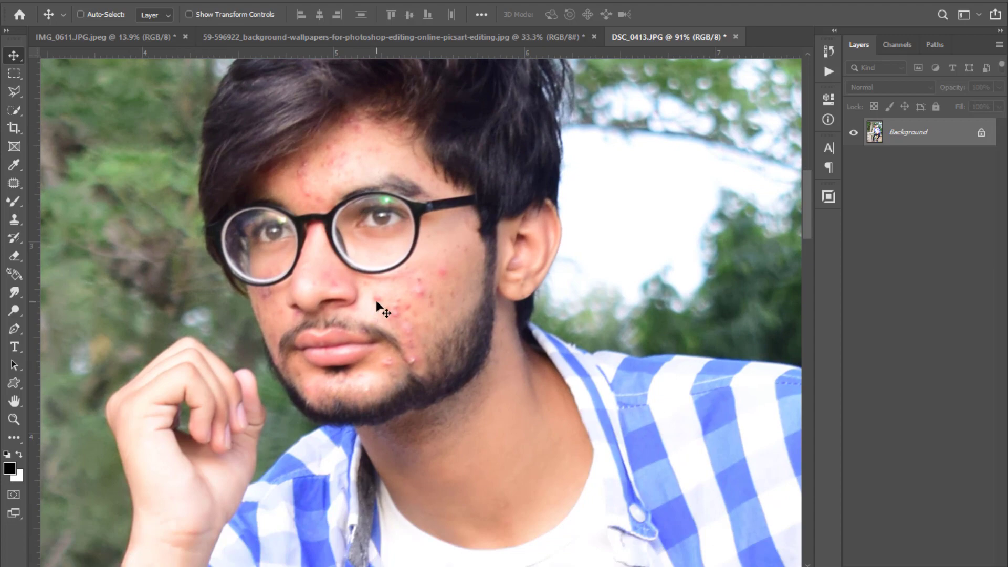
key("ctrl+0")
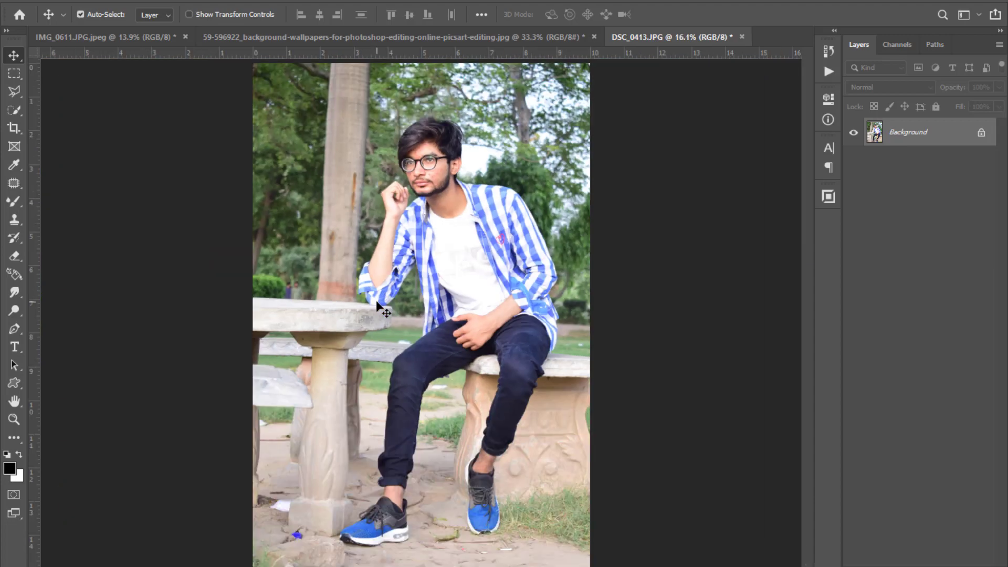
Remove the blue bottle cap from the ground beside the table base with the Spot Healing Brush
key("ctrl+plus")
key("ctrl+plus")
key("ctrl+plus")
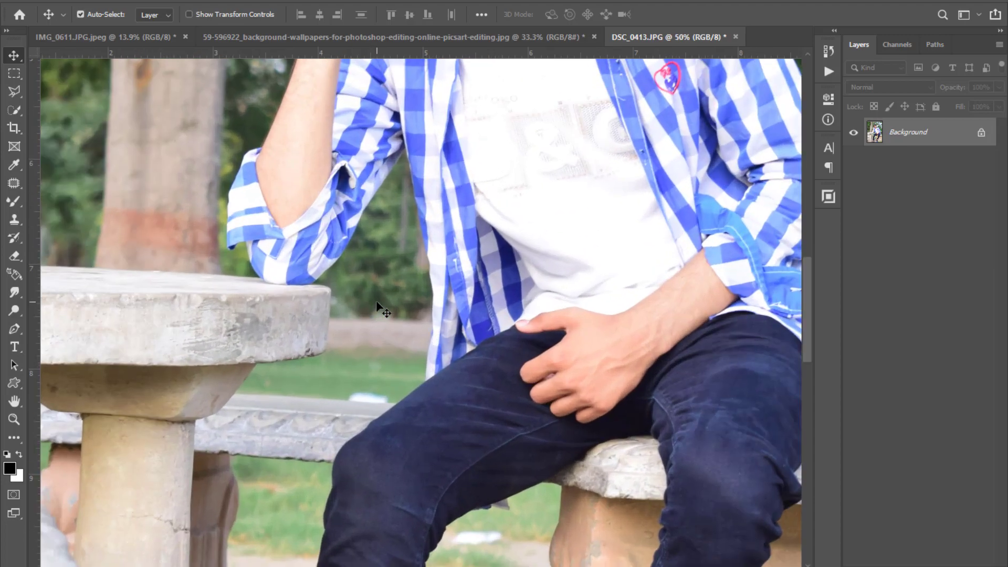
scroll(317, 344, "down", 10)
scroll(317, 401, "left", 2)
scroll(198, 354, "up", 2)
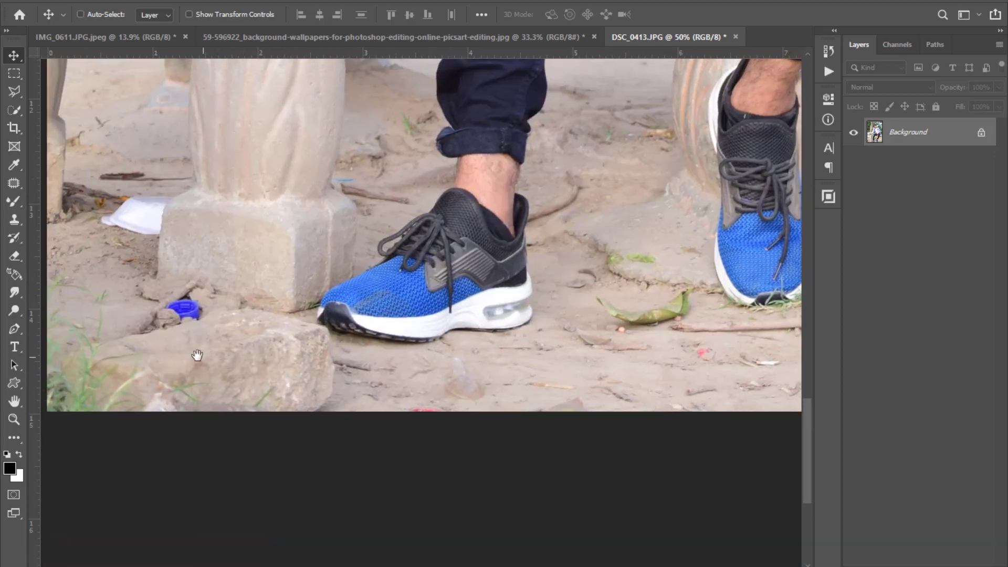
left_click_drag(194, 316, 220, 359)
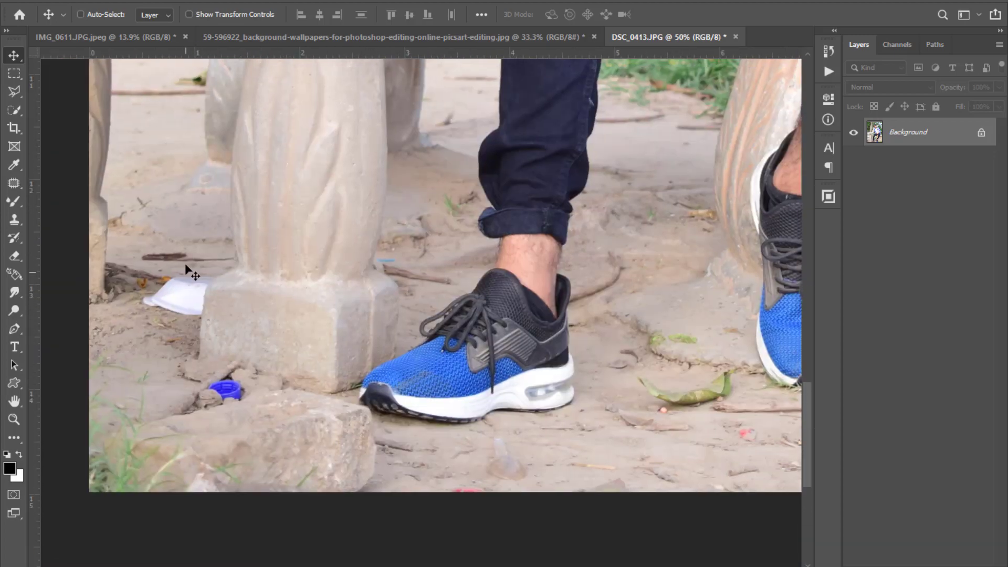
left_click(14, 183)
left_click(68, 207)
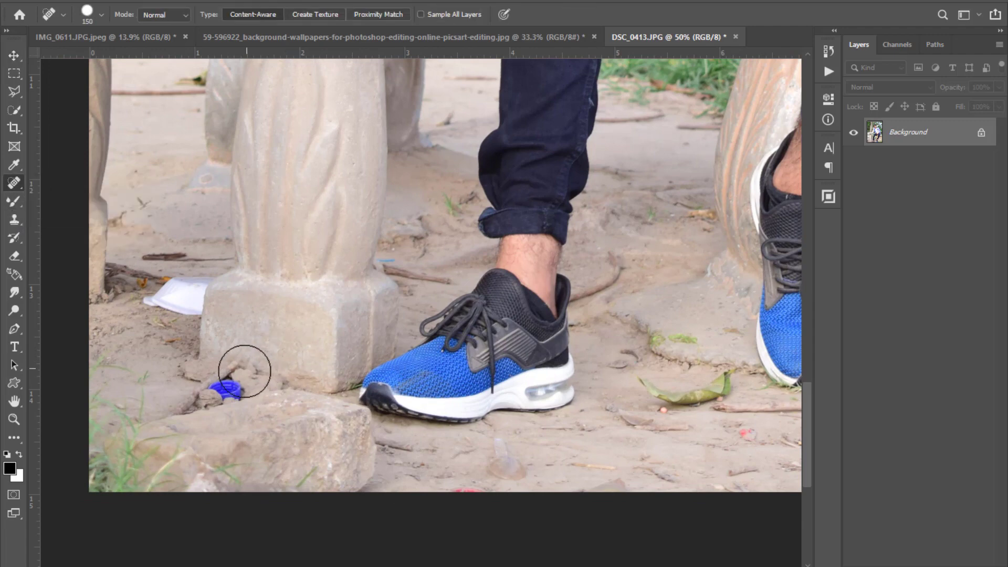
right_click(17, 187)
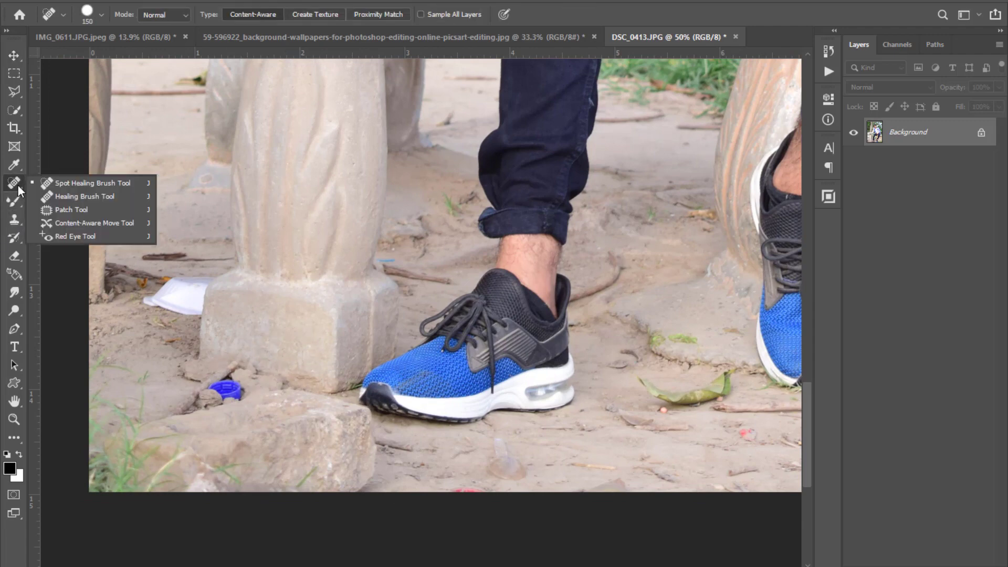
left_click(78, 183)
left_click(227, 384)
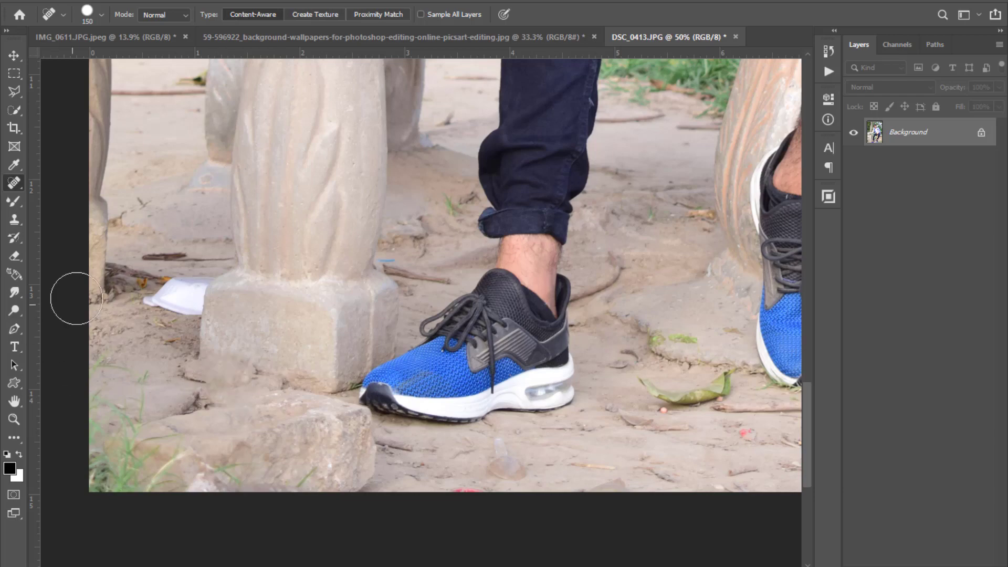
Heal away the white paper scrap and the dark twig on the ground beside the table base
mouse_move(187, 289)
left_mouse_down()
mouse_move(198, 288)
mouse_move(149, 309)
left_mouse_up()
left_click_drag(258, 386, 267, 408)
left_click(174, 279)
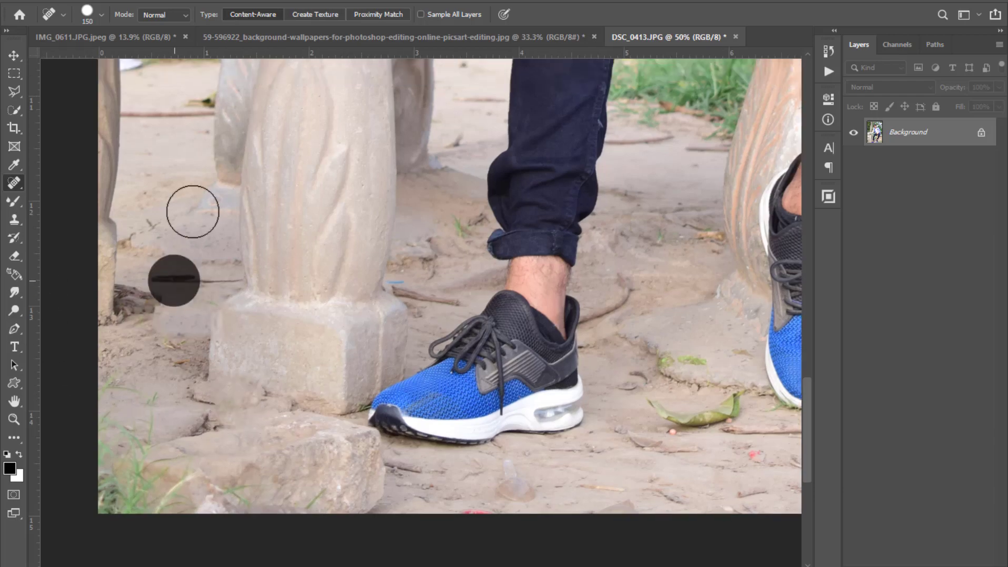
Heal away the leaf, twigs and small litter on the ground around the man's shoes and legs
left_click_drag(619, 342, 268, 288)
left_click(536, 403)
left_click_drag(456, 410, 427, 433)
left_click_drag(388, 345, 300, 357)
left_click_drag(357, 195, 388, 389)
left_click(387, 380)
left_click_drag(380, 263, 381, 324)
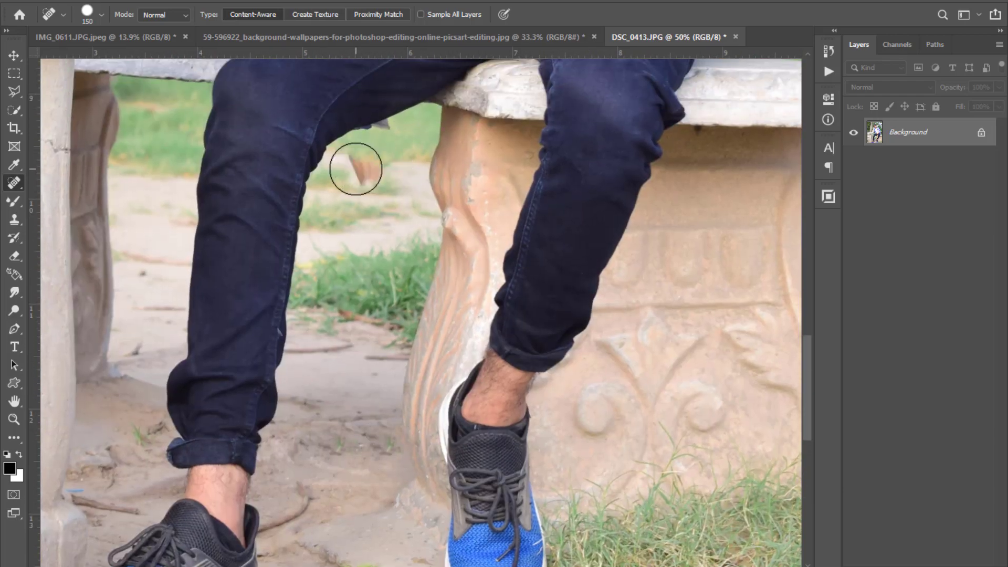
Reduce the healing brush to size 70 and remove the white litter on the grass and the spot beside the hedge
key("ctrl+plus")
key("ctrl+plus")
mouse_move(355, 166)
left_mouse_down()
mouse_move(410, 346)
mouse_move(294, 84)
left_mouse_up()
key("bracketleft")
key("bracketleft")
key("bracketleft")
key("bracketleft")
key("bracketleft")
left_click_drag(400, 385, 328, 396)
key("ctrl+0")
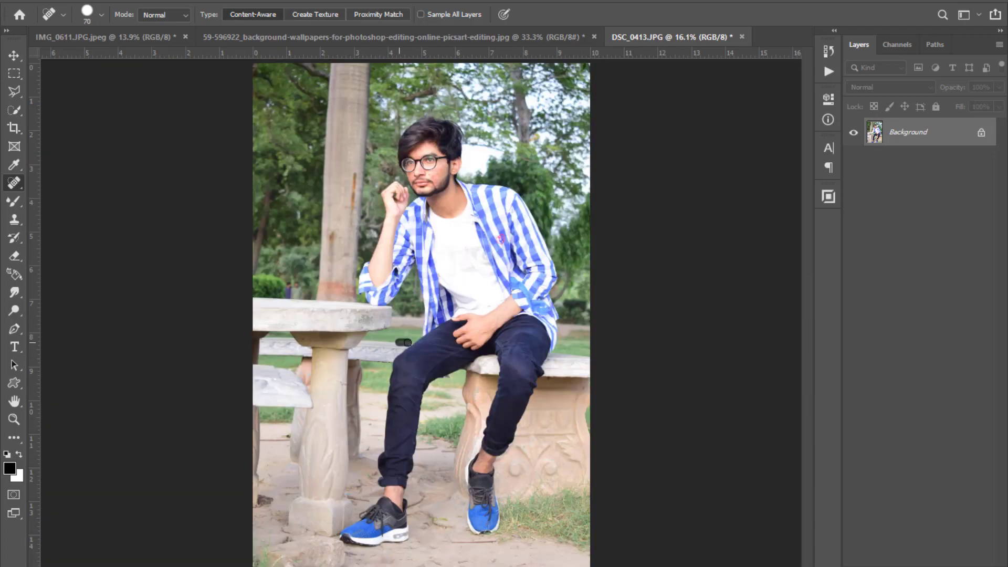
scroll(288, 292, "up", 4)
left_click_drag(294, 273, 322, 286)
key("ctrl+0")
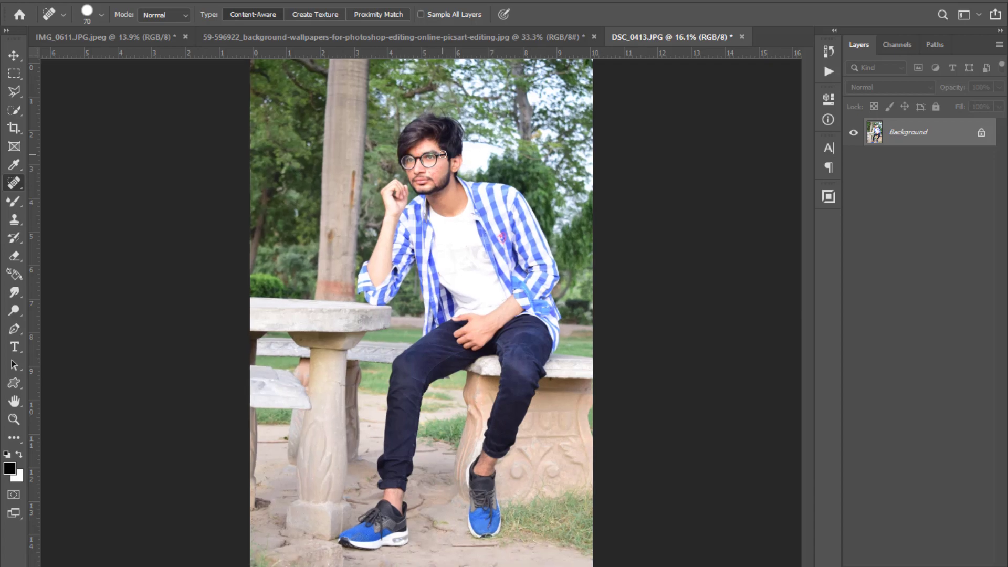
Reduce the healing brush to size 30 and remove the red pimple on the upper cheek below the glasses
scroll(453, 216, "up", 3)
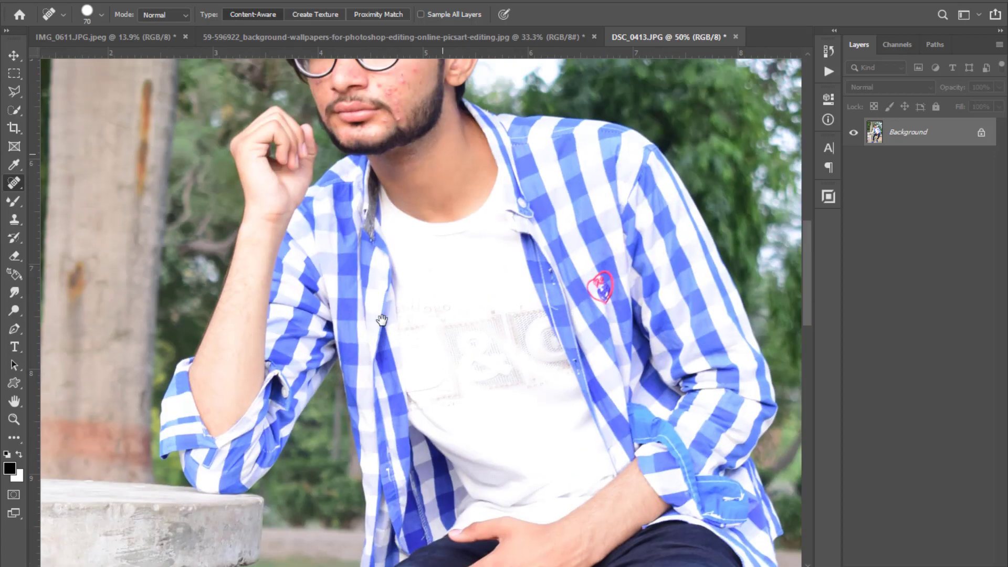
left_click_drag(382, 320, 341, 514)
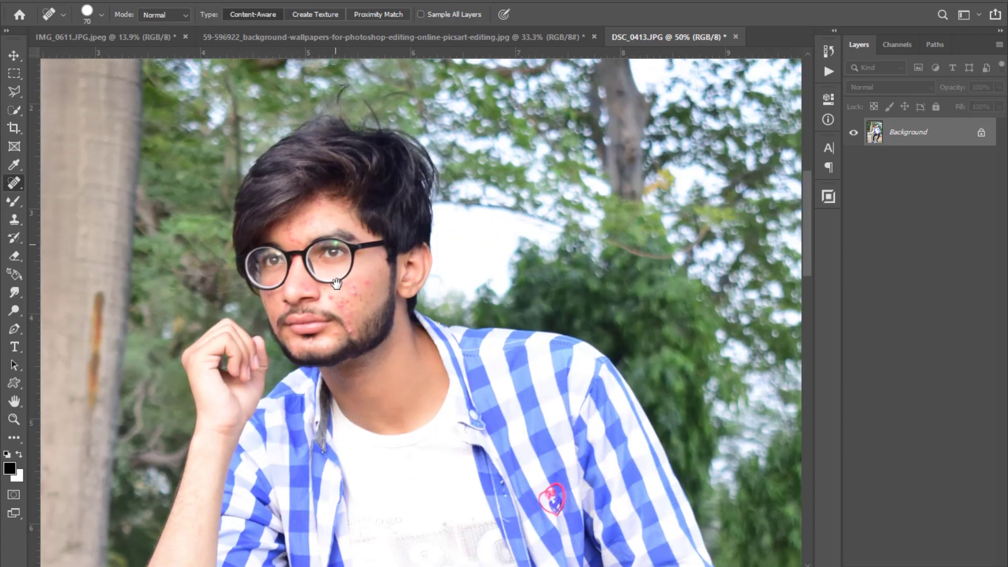
scroll(345, 288, "up", 6)
key("bracketleft")
key("bracketleft")
key("bracketleft")
key("bracketleft")
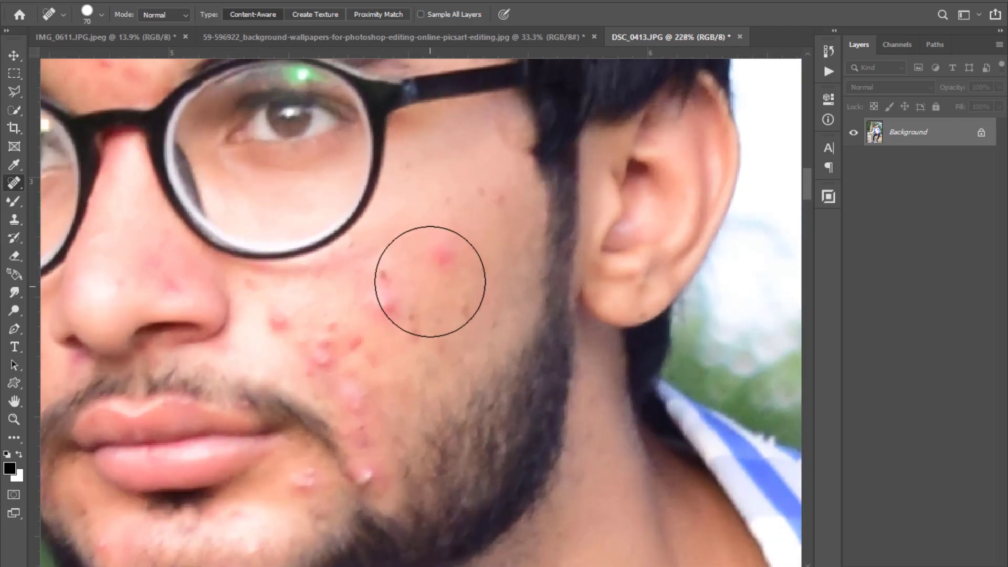
left_click(446, 252)
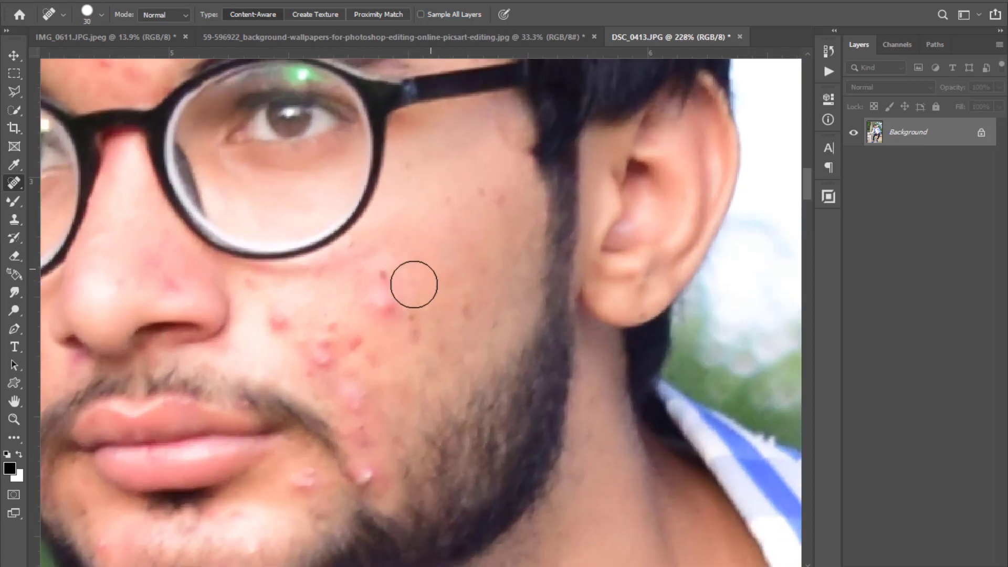
Heal the cluster of red pimples running down the cheek to the corner of the mouth
left_click(379, 292)
left_click(387, 306)
left_click(374, 340)
left_click(288, 326)
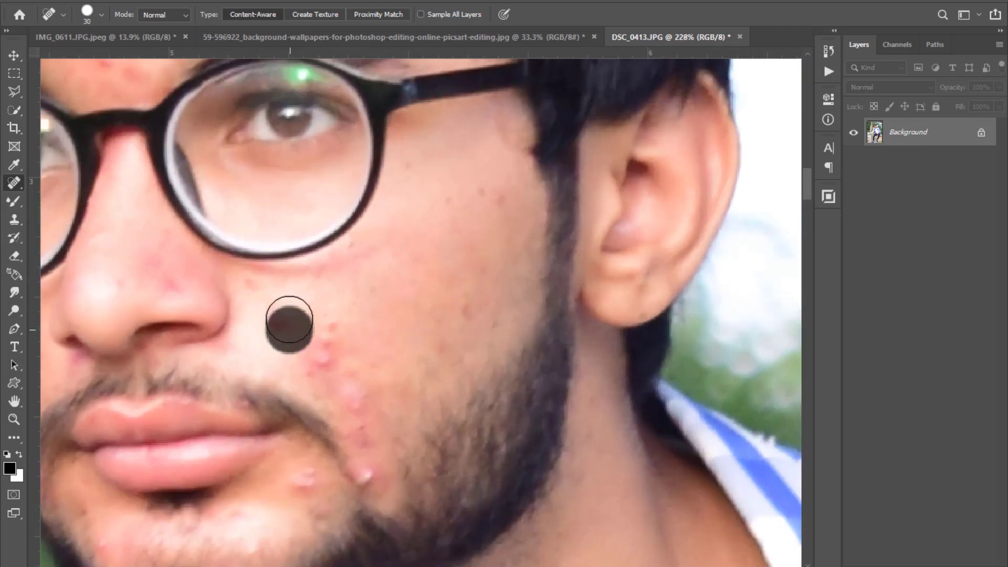
left_click(316, 359)
left_click(333, 383)
left_click(377, 436)
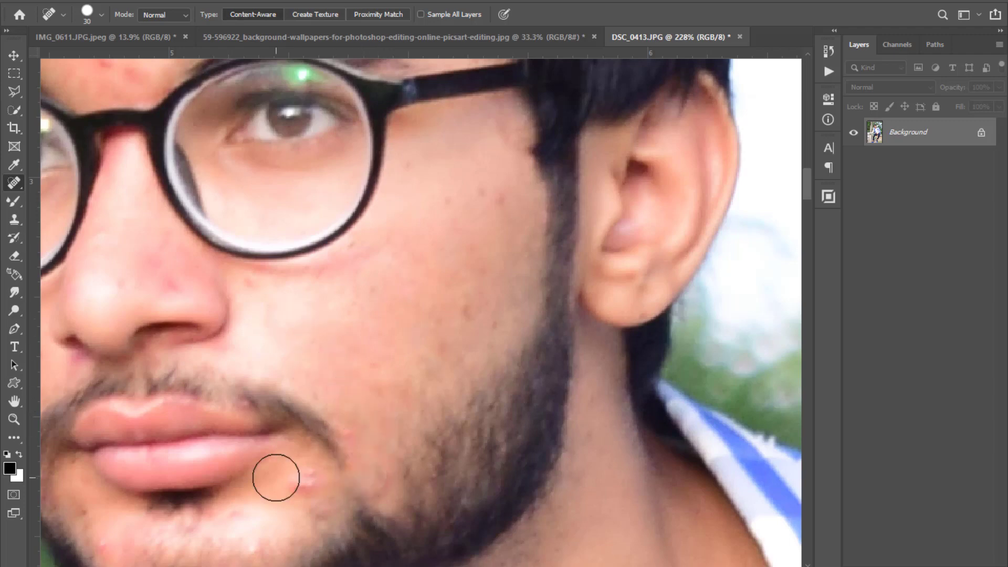
left_click(309, 504)
Heal the blemishes on the far cheek, beside the nose and on the forehead
scroll(231, 313, "left", 3)
left_click(163, 315)
left_click(225, 334)
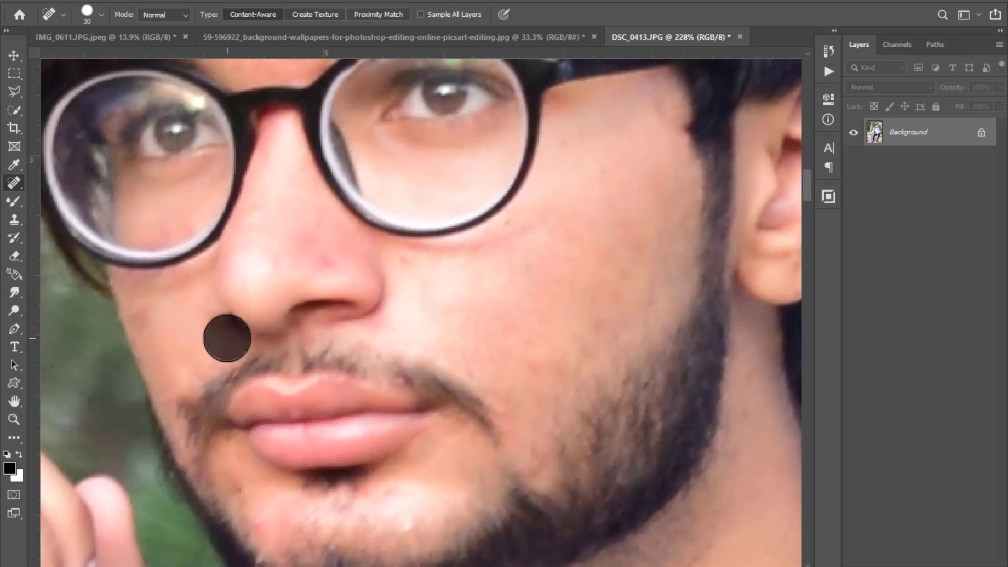
left_click(182, 380)
scroll(234, 334, "up", 4)
left_click(278, 184)
left_click(351, 176)
Heal the remaining small spots on the face and forehead and check the retouched skin up close
key("ctrl+minus")
key("ctrl+minus")
key("ctrl+minus")
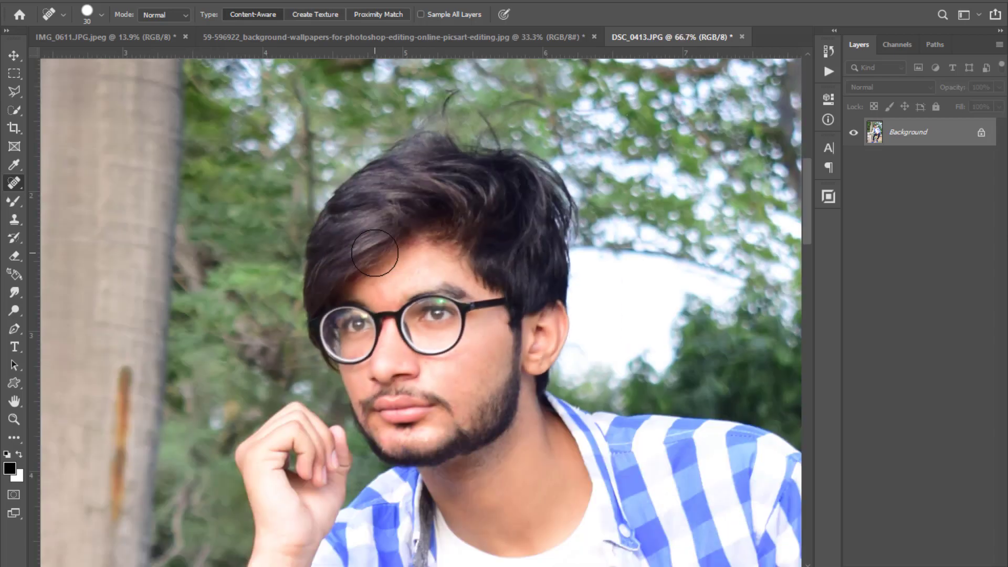
key("ctrl+plus")
left_click_drag(417, 385, 366, 216)
left_click_drag(374, 141, 368, 237)
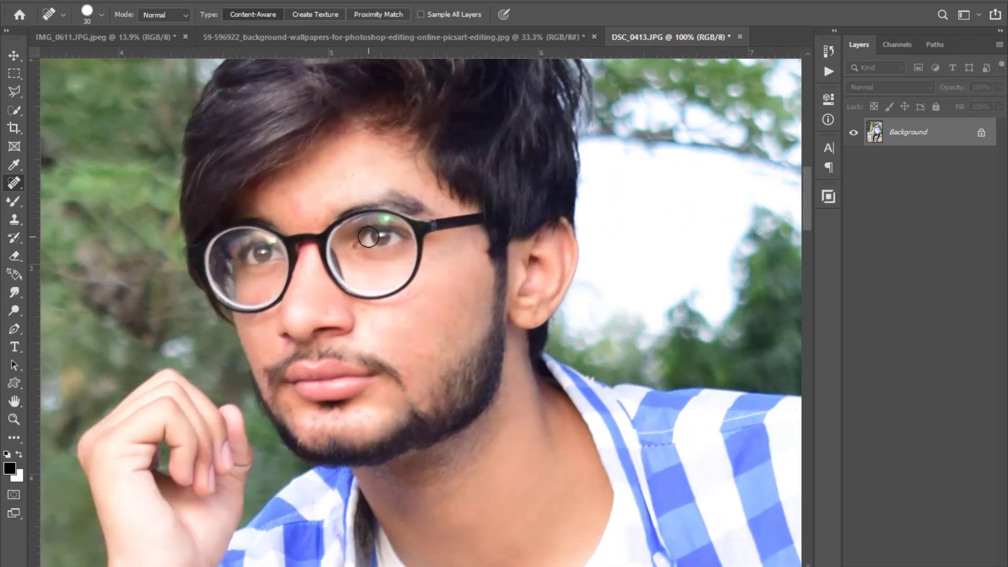
scroll(367, 218, "up", 3)
scroll(371, 198, "down", 2)
left_click(410, 138)
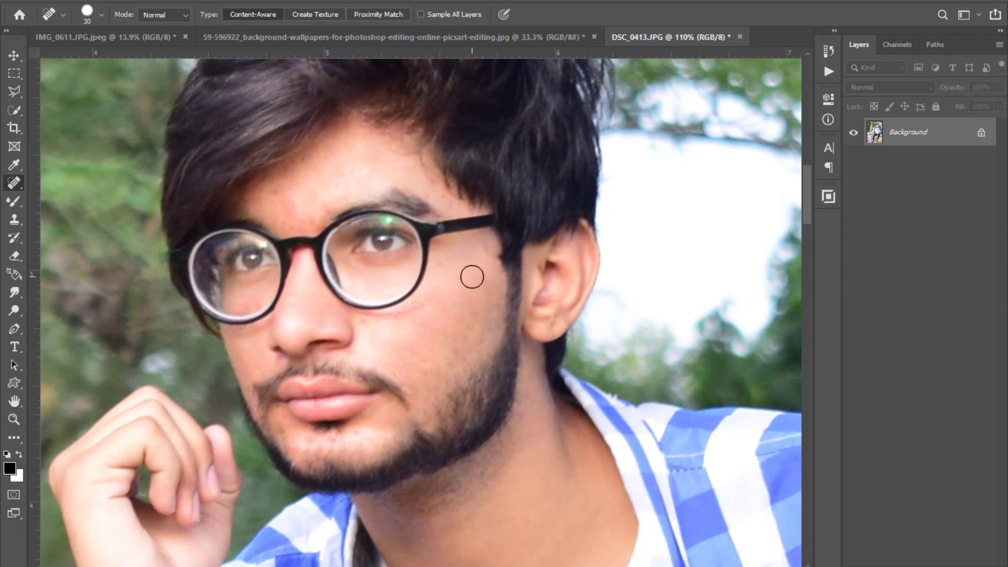
scroll(472, 276, "up", 3)
scroll(472, 276, "down", 4)
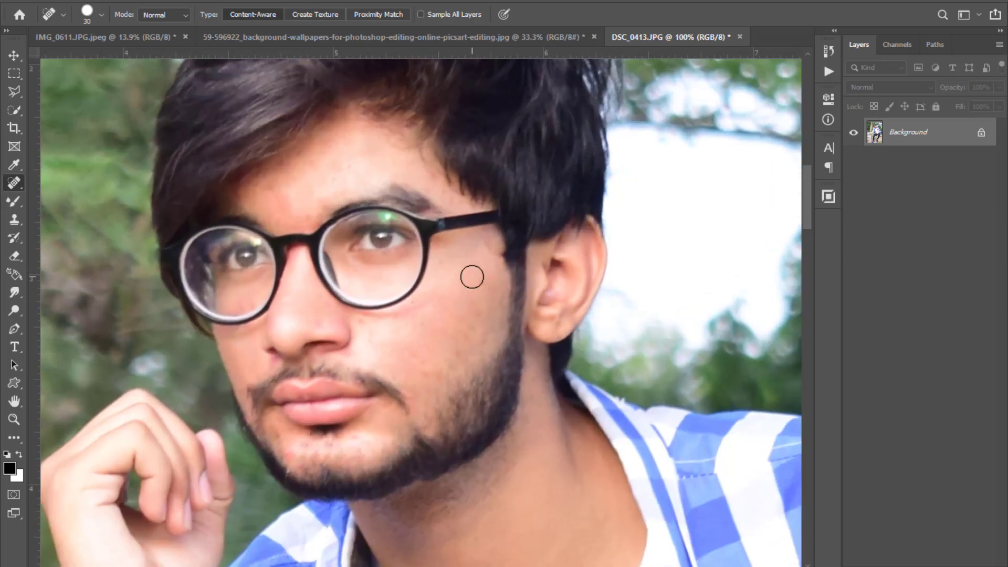
scroll(472, 277, "up", 4)
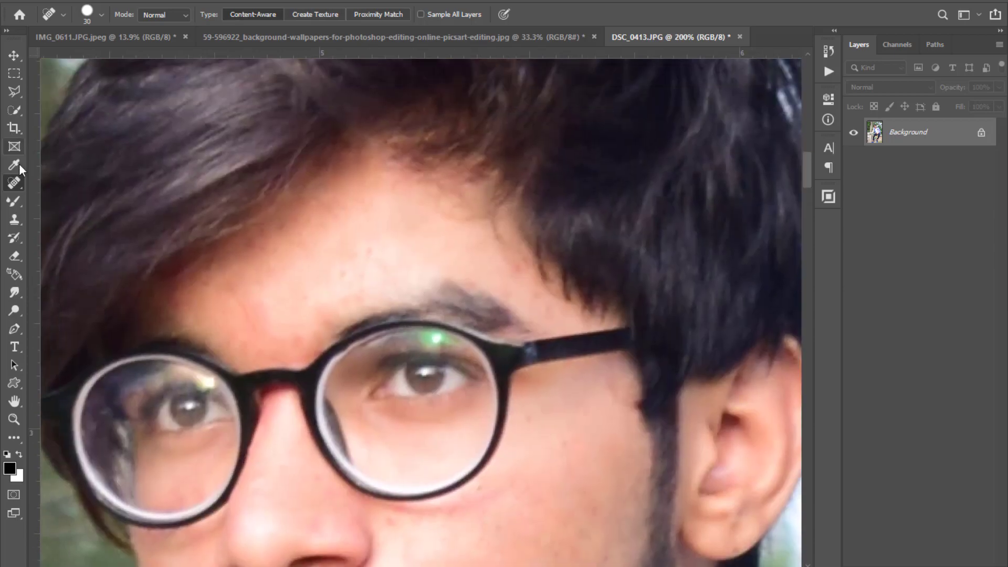
key("ctrl+0")
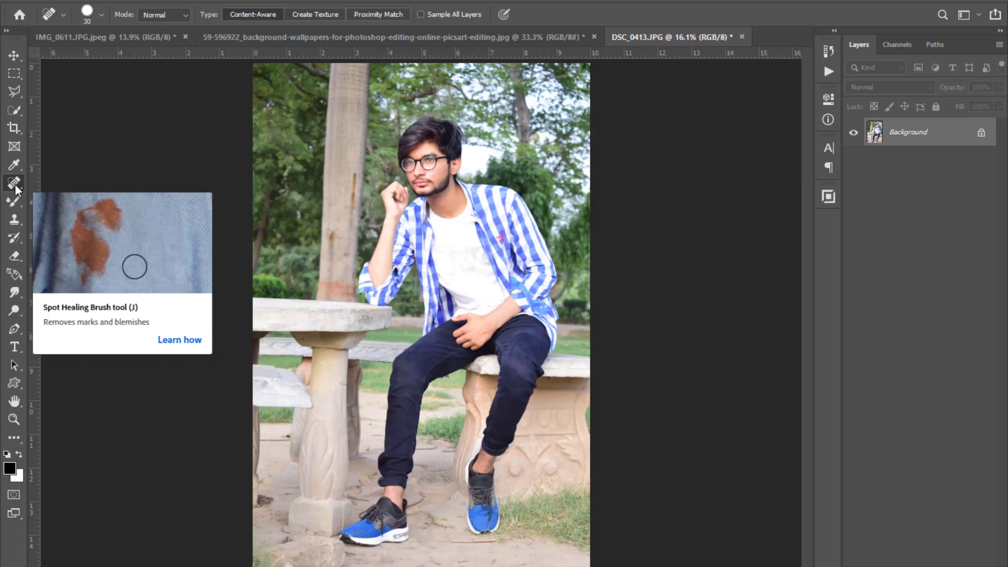
In the Camera Raw Filter, set Contrast to -36, Highlights to -30, Shadows to +35, Whites to +8 and Blacks to +3
key("alt+t")
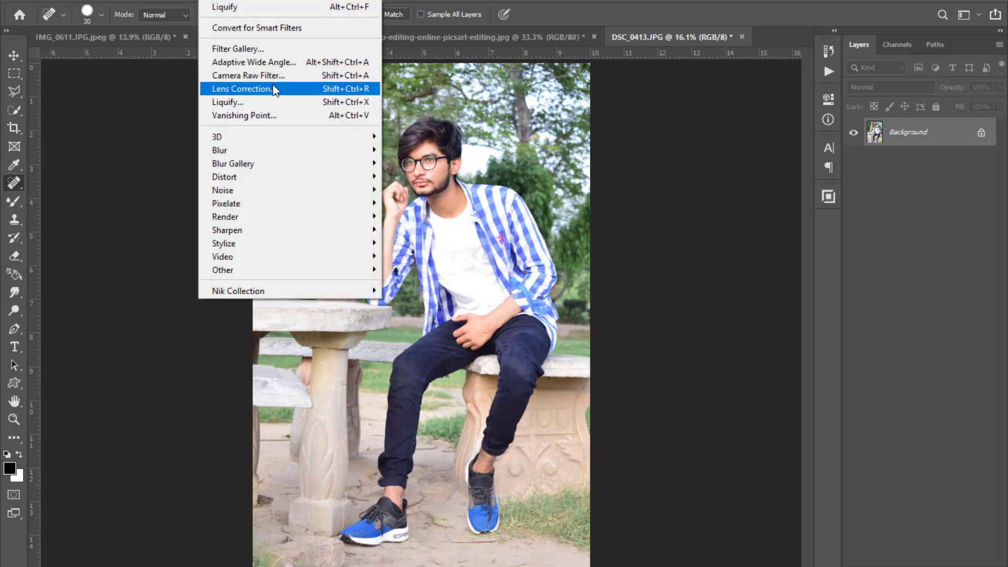
left_click(253, 67)
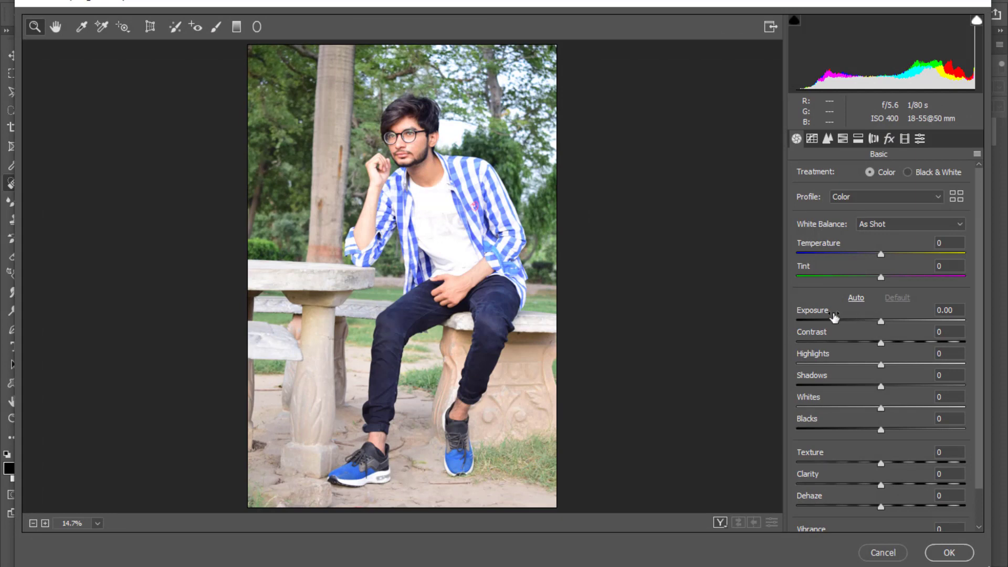
left_click(885, 326)
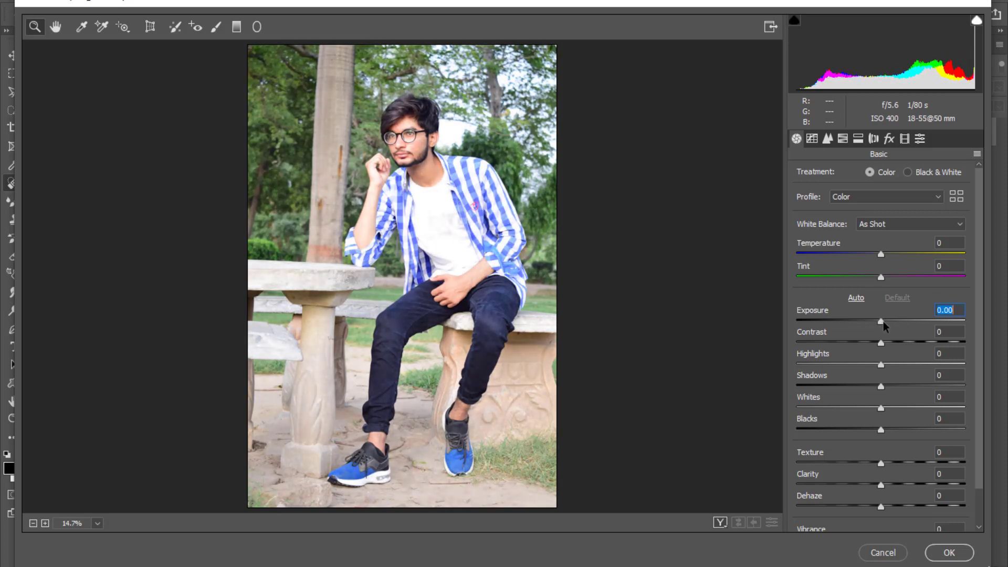
left_click_drag(882, 345, 886, 429)
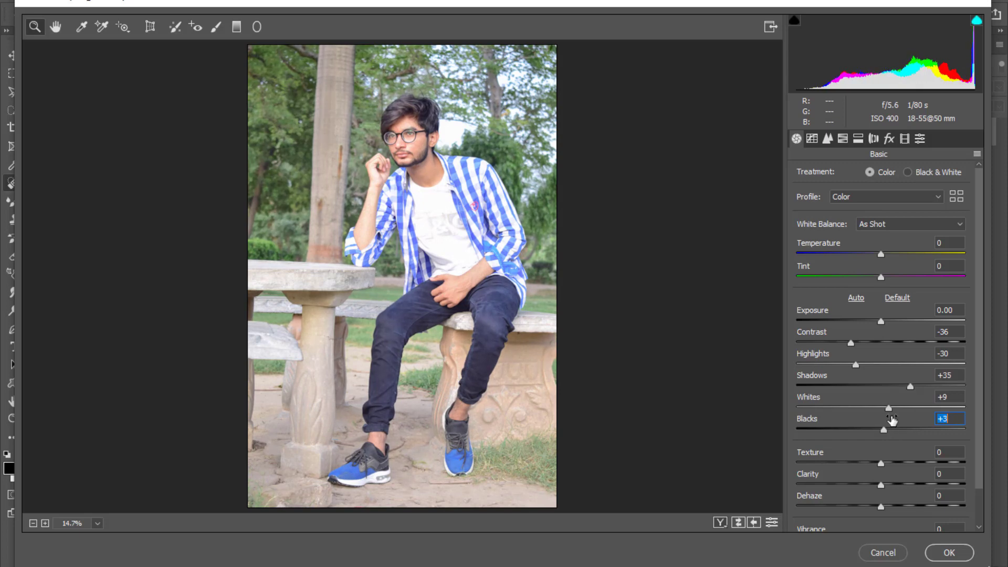
left_click(888, 408)
Set Temperature to +6, Tint to -3, Vibrance to +5 and Saturation to +2, and apply the Camera Raw adjustments
scroll(880, 479, "down", 2)
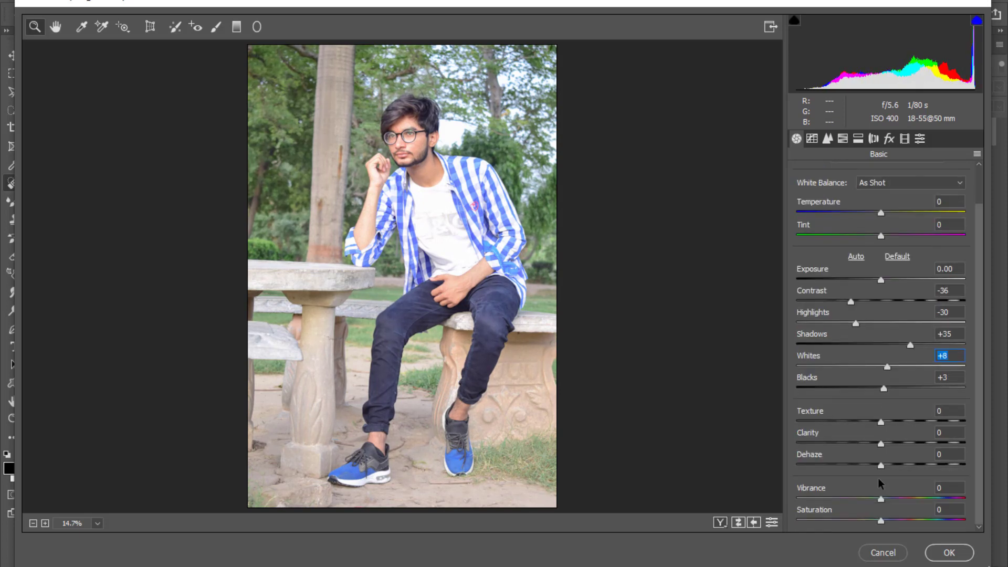
left_click(881, 466)
left_click_drag(881, 212, 886, 213)
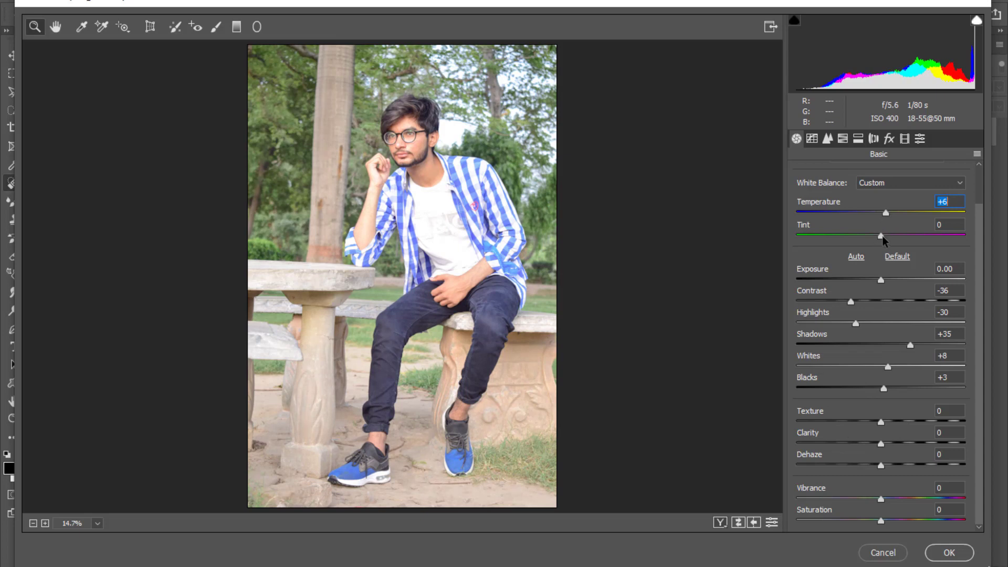
left_click_drag(882, 236, 880, 236)
left_click_drag(883, 496, 889, 523)
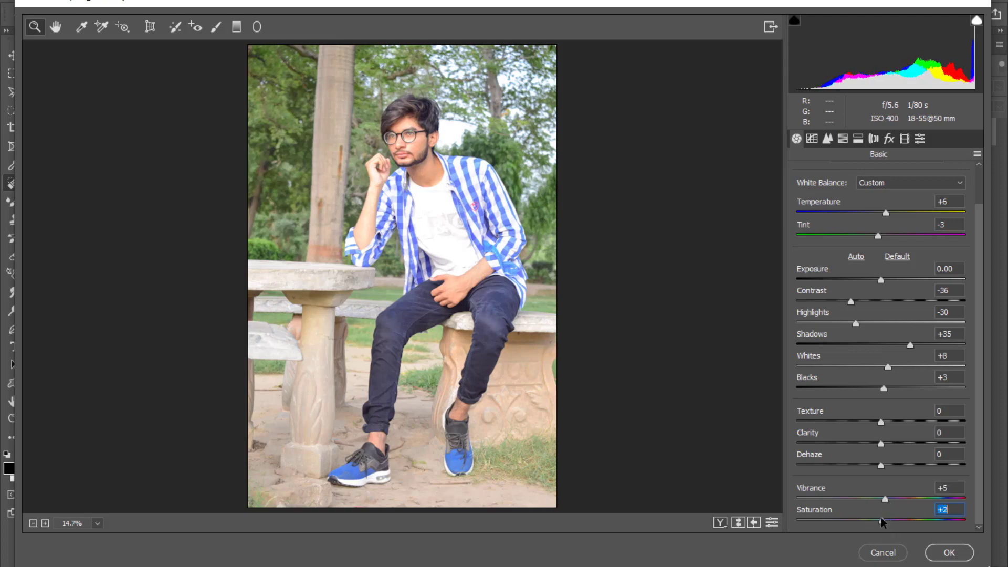
left_click(937, 555)
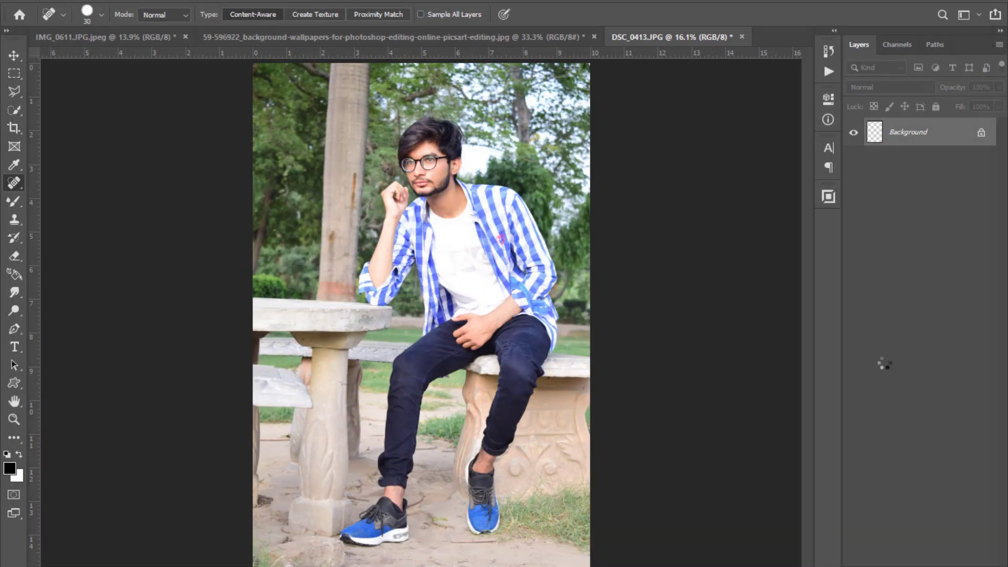
Heal away the stray hairs sticking up above the head, using a size 45 Spot Healing Brush
scroll(407, 292, "up", 5)
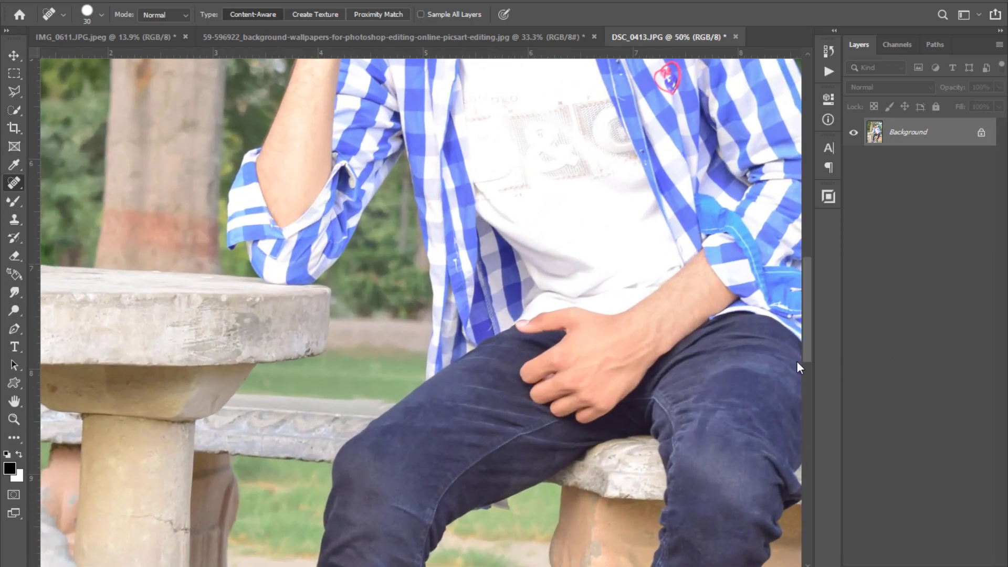
scroll(408, 292, "up", 4)
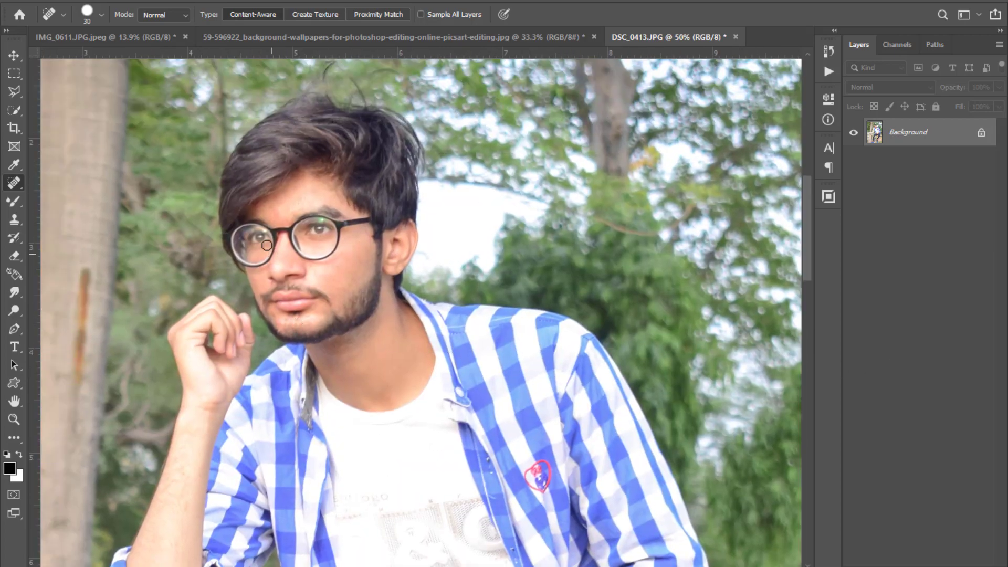
scroll(383, 214, "down", 3)
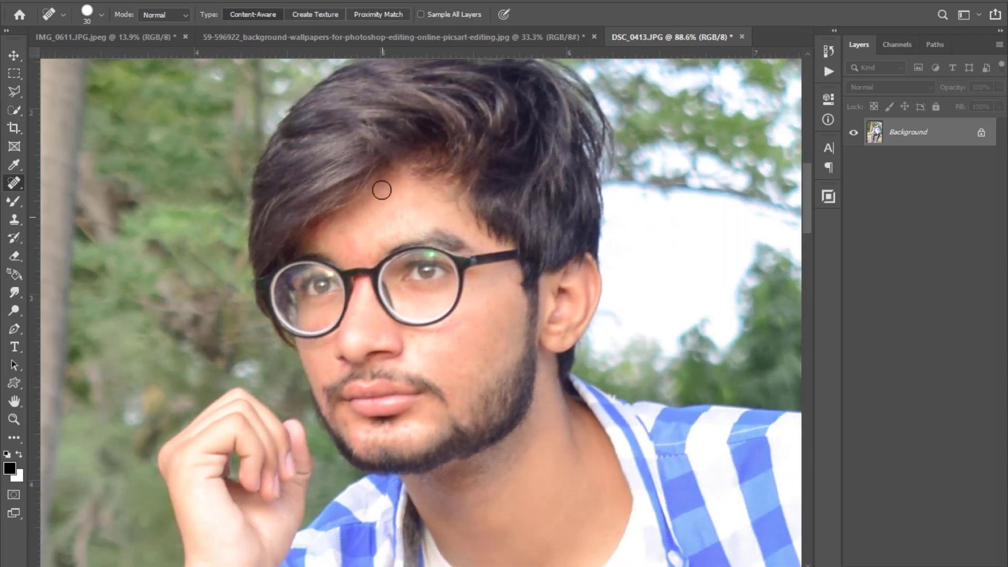
left_click_drag(383, 189, 377, 318)
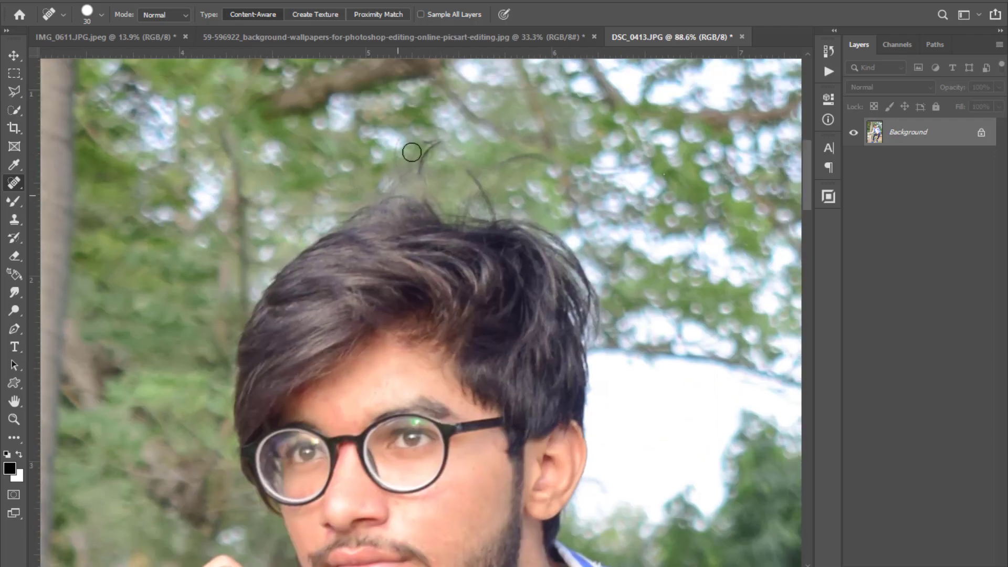
mouse_move(441, 128)
left_mouse_down()
mouse_move(407, 182)
mouse_move(425, 202)
left_mouse_up()
key("bracketright")
key("bracketright")
key("bracketright")
left_click_drag(450, 140, 488, 203)
mouse_move(546, 157)
left_mouse_down()
mouse_move(466, 182)
mouse_move(465, 205)
mouse_move(450, 175)
mouse_move(408, 175)
mouse_move(423, 135)
mouse_move(398, 139)
mouse_move(418, 179)
left_mouse_up()
mouse_move(486, 203)
left_mouse_down()
mouse_move(512, 204)
mouse_move(433, 196)
left_mouse_up()
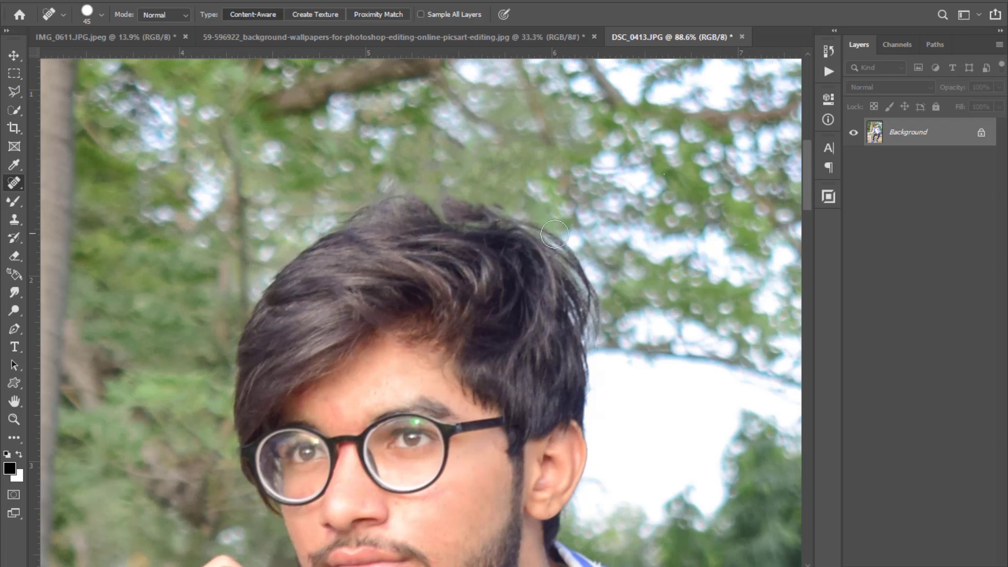
With the Patch tool, repair the notch in the hair at the top of the head using nearby hair
right_click(14, 184)
left_click(52, 206)
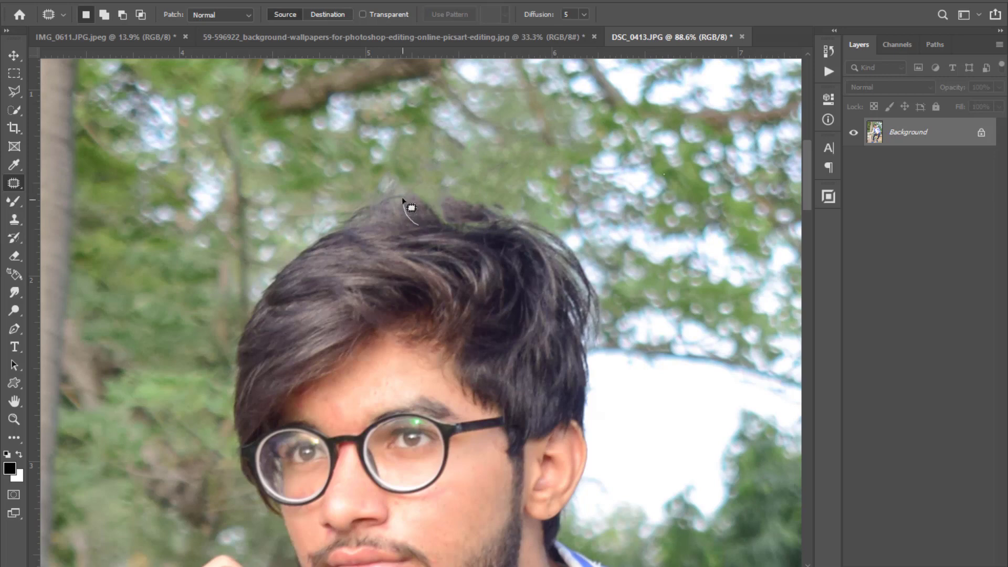
mouse_move(403, 200)
left_mouse_down()
mouse_move(442, 200)
mouse_move(462, 218)
mouse_move(427, 226)
left_mouse_up()
left_click_drag(434, 218, 403, 238)
left_click(448, 236)
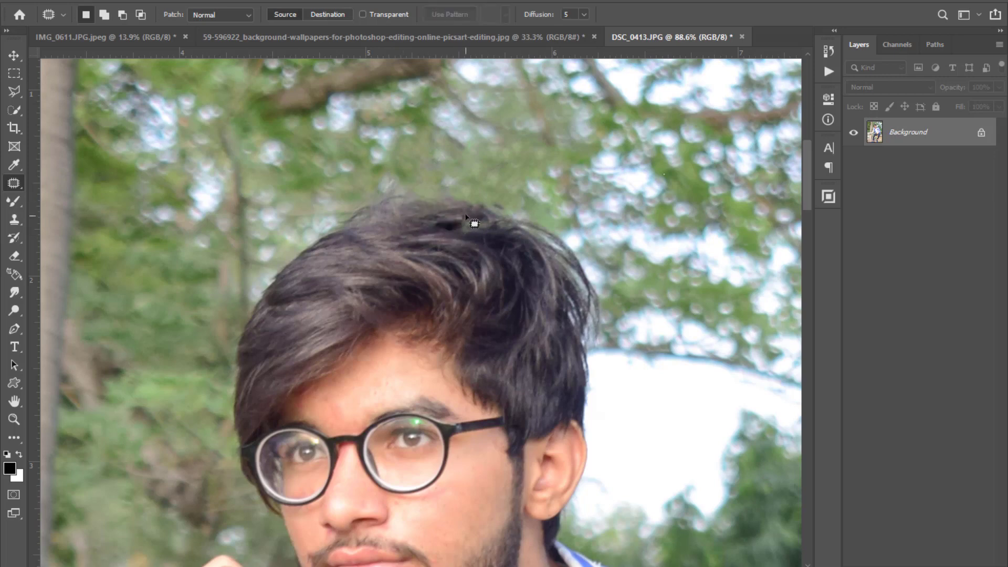
scroll(467, 217, "up", 1)
mouse_move(491, 236)
left_mouse_down()
mouse_move(450, 225)
mouse_move(514, 222)
mouse_move(498, 237)
mouse_move(369, 244)
left_mouse_up()
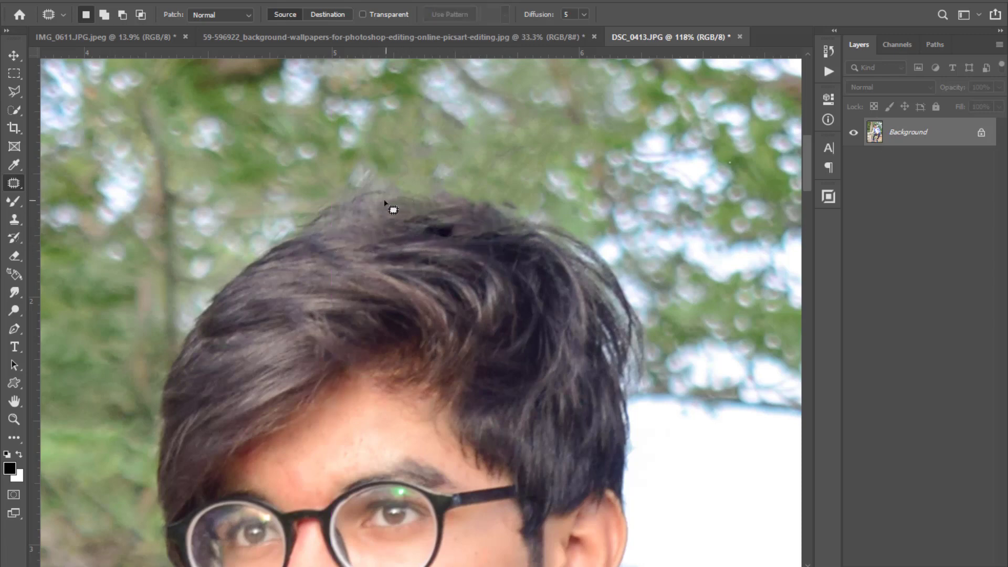
Patch the uneven hair edge on the crown and the rough spot towards the back of the head, and deselect
mouse_move(386, 202)
left_mouse_down()
mouse_move(432, 194)
mouse_move(431, 216)
mouse_move(367, 245)
left_mouse_up()
key("ctrl+d")
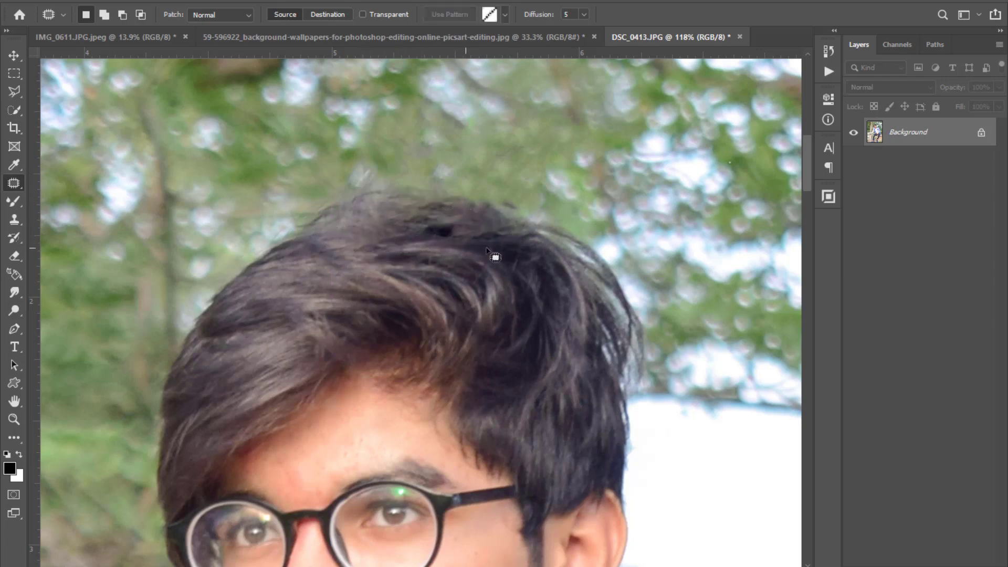
left_click_drag(519, 213, 517, 219)
mouse_move(508, 200)
left_mouse_down()
mouse_move(403, 250)
mouse_move(427, 267)
left_mouse_up()
key("ctrl+d")
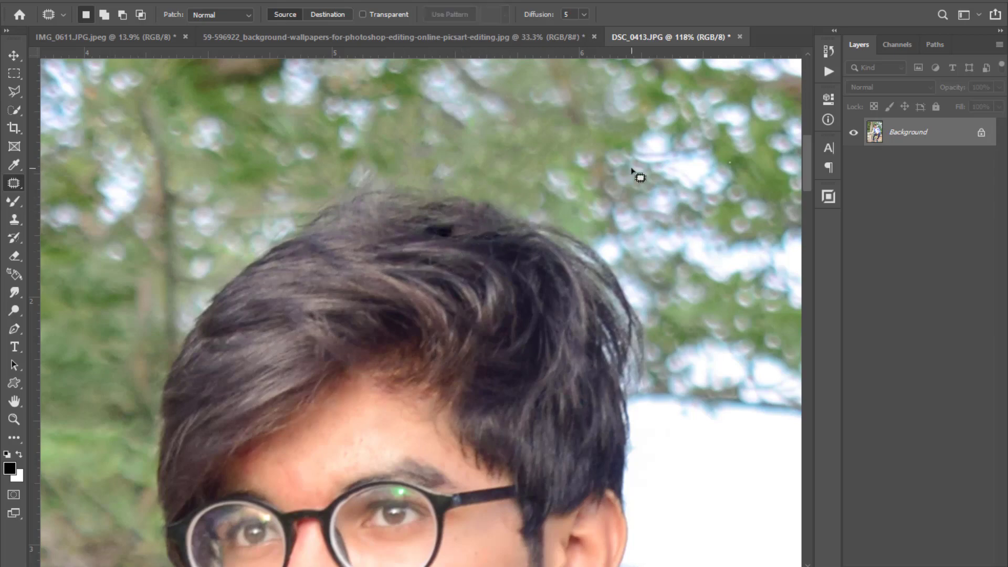
Review the whole photo and examine the face, hair and shirt up close
key("ctrl+0")
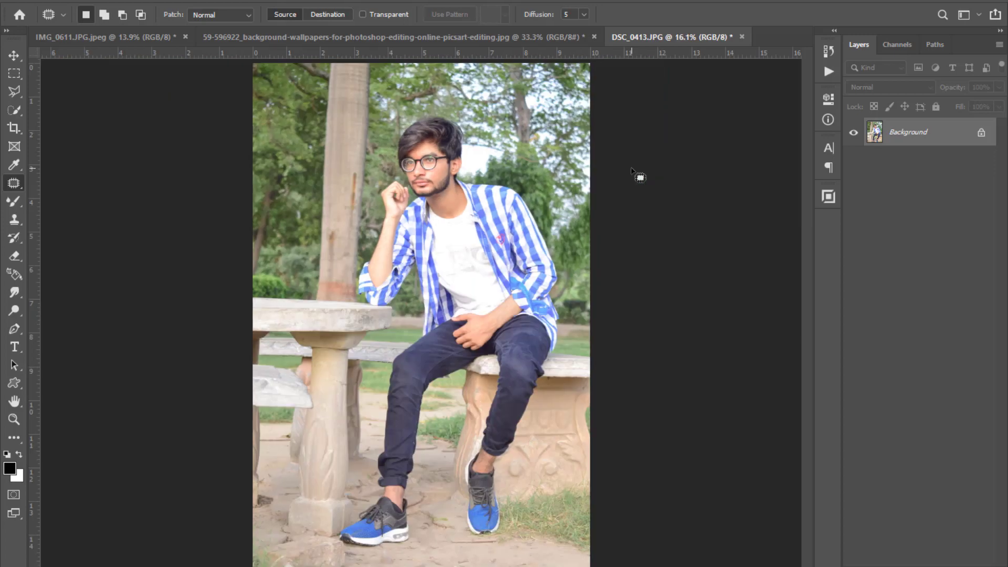
key("v")
scroll(399, 265, "up", 5)
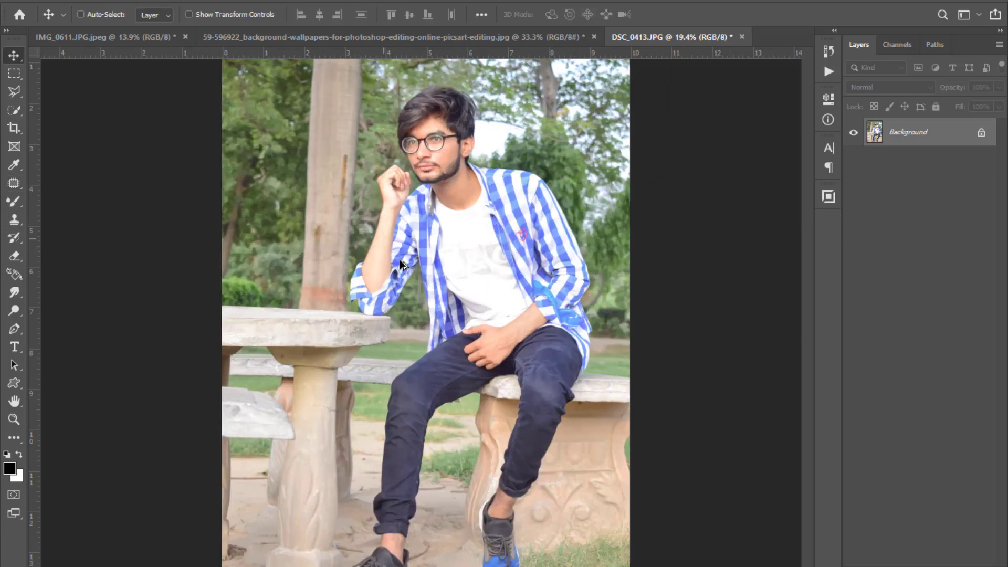
scroll(398, 261, "up", 3)
left_click_drag(683, 323, 412, 254)
left_click_drag(388, 115, 420, 493)
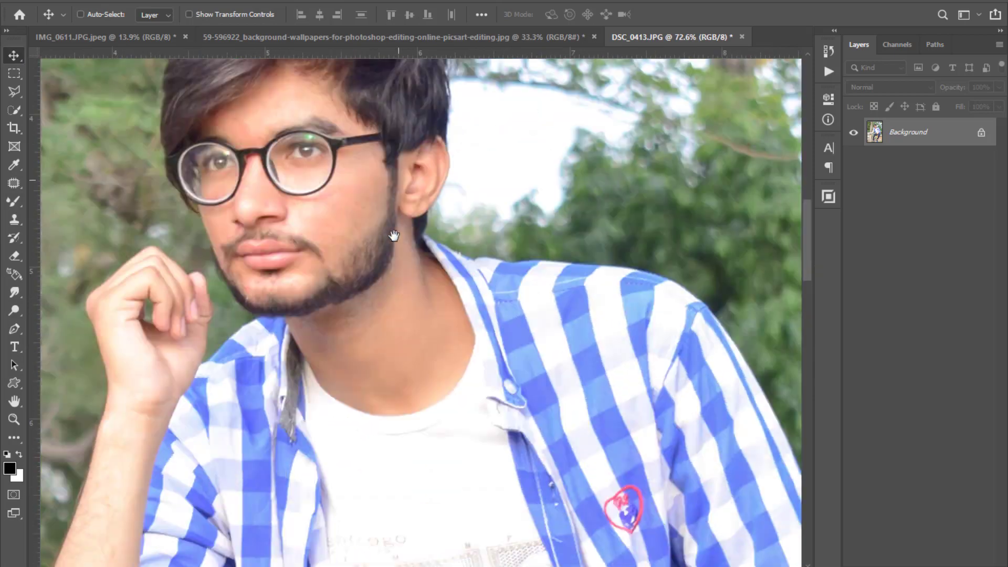
left_click_drag(392, 163, 404, 257)
scroll(253, 208, "up", 3)
Choose the Mixer Brush with loading after each stroke off, cleaning after each stroke on, and the Custom blend preset
left_click(12, 206)
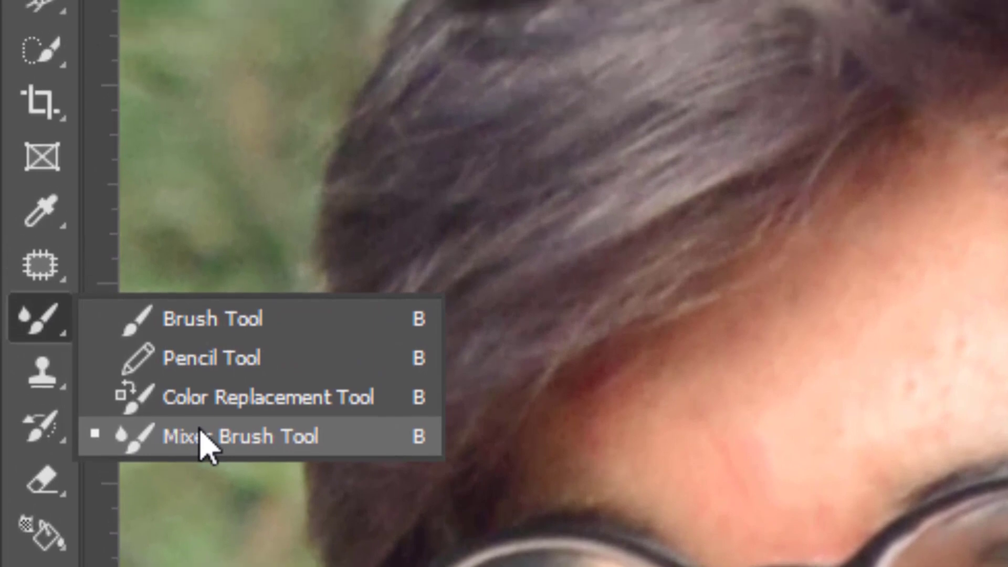
left_click(202, 399)
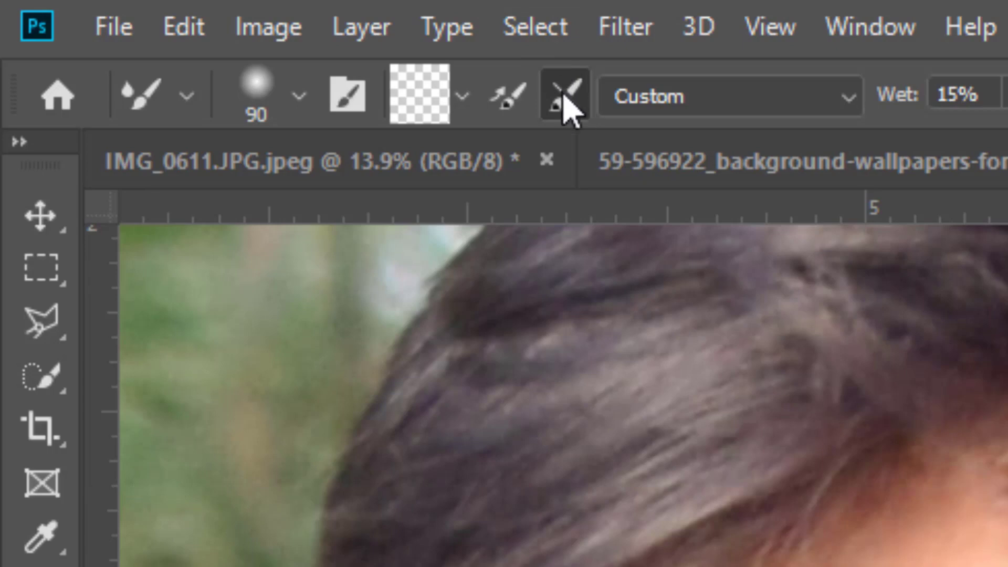
left_click(497, 102)
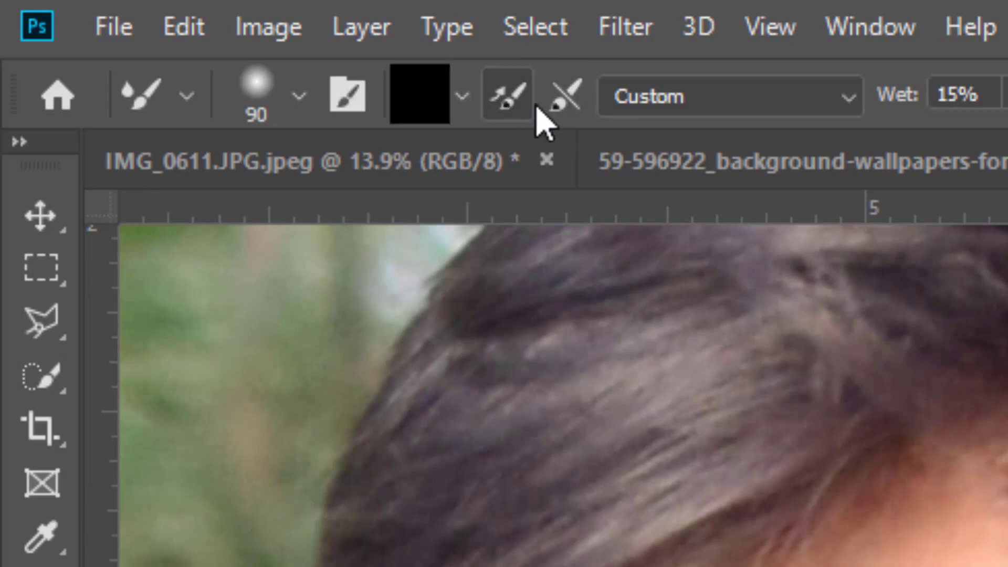
left_click(557, 104)
left_click(688, 97)
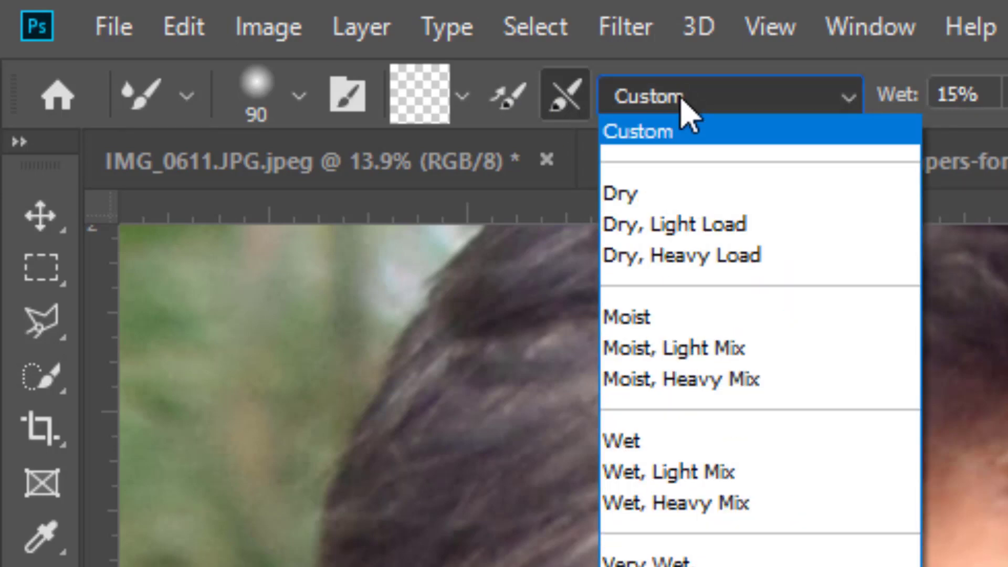
left_click(685, 97)
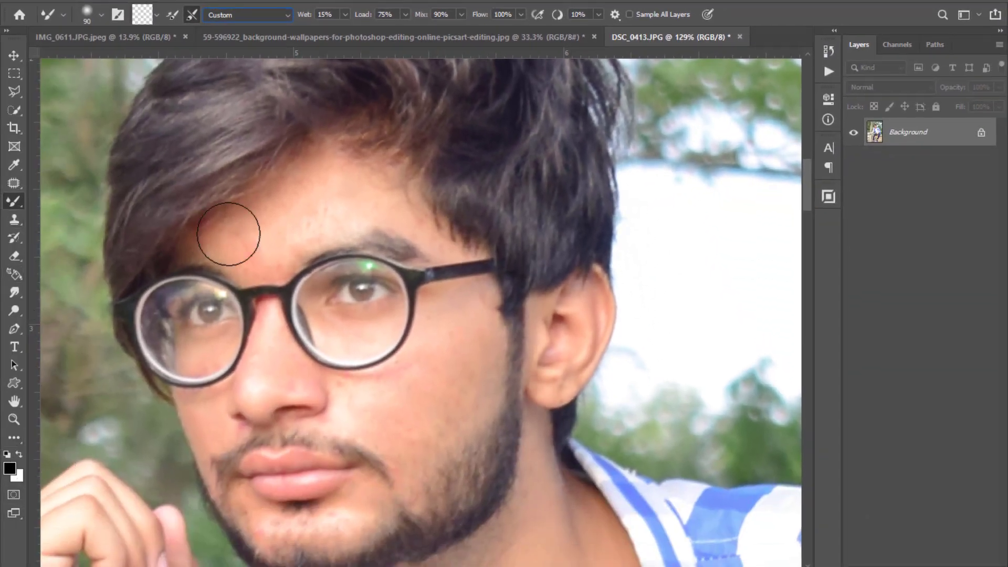
Smooth the forehead skin from the brows up to the hairline with a size 40 Mixer Brush
scroll(229, 234, "up", 4)
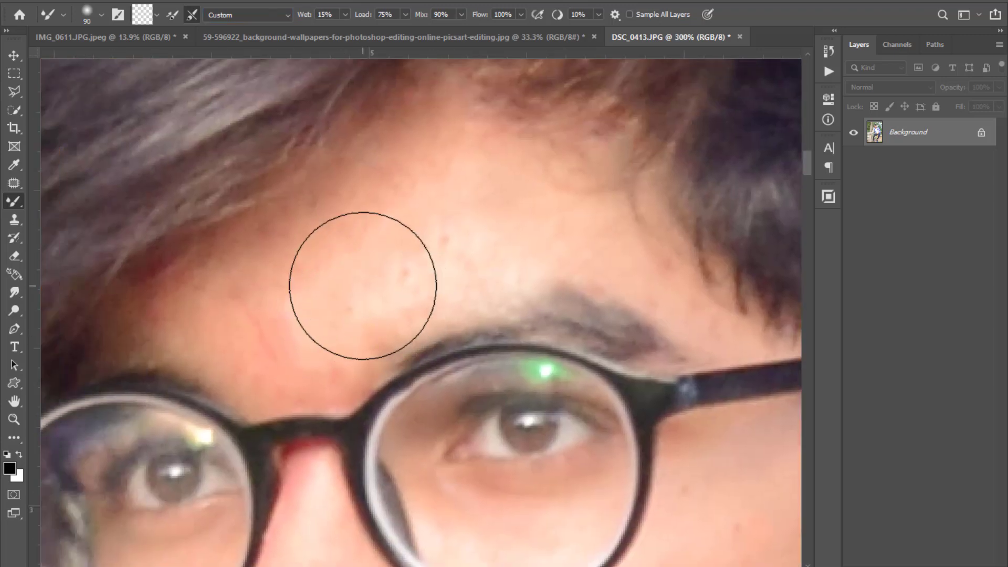
key("bracketleft")
key("bracketleft")
key("bracketleft")
key("bracketleft")
key("bracketleft")
key("bracketleft")
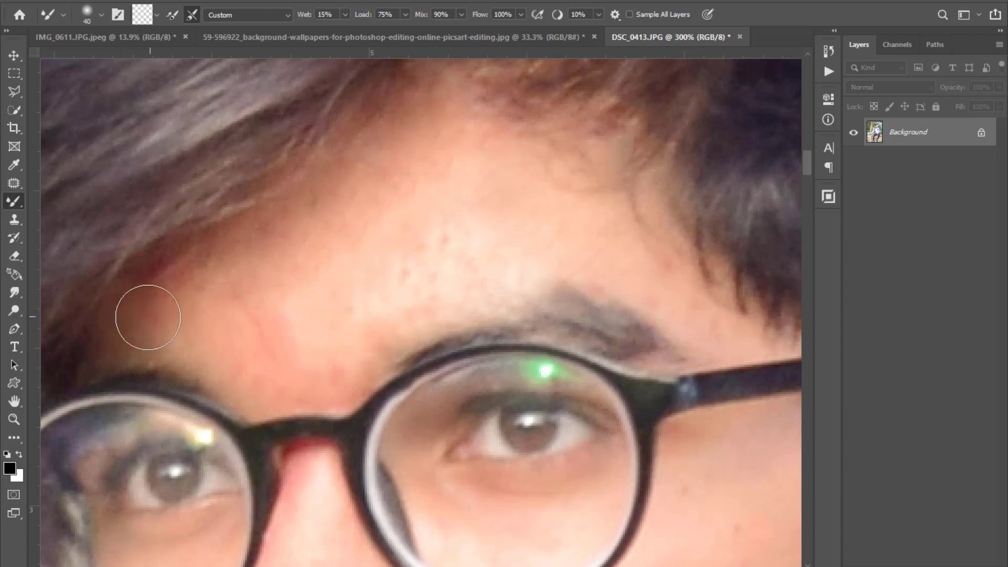
mouse_move(192, 272)
left_mouse_down()
mouse_move(212, 280)
mouse_move(240, 337)
left_mouse_up()
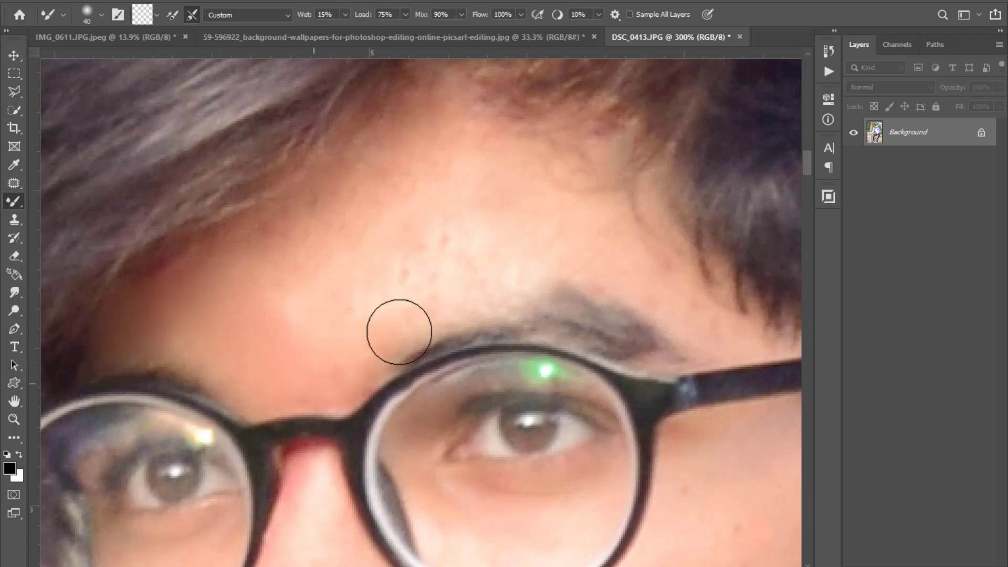
scroll(411, 254, "right", 3)
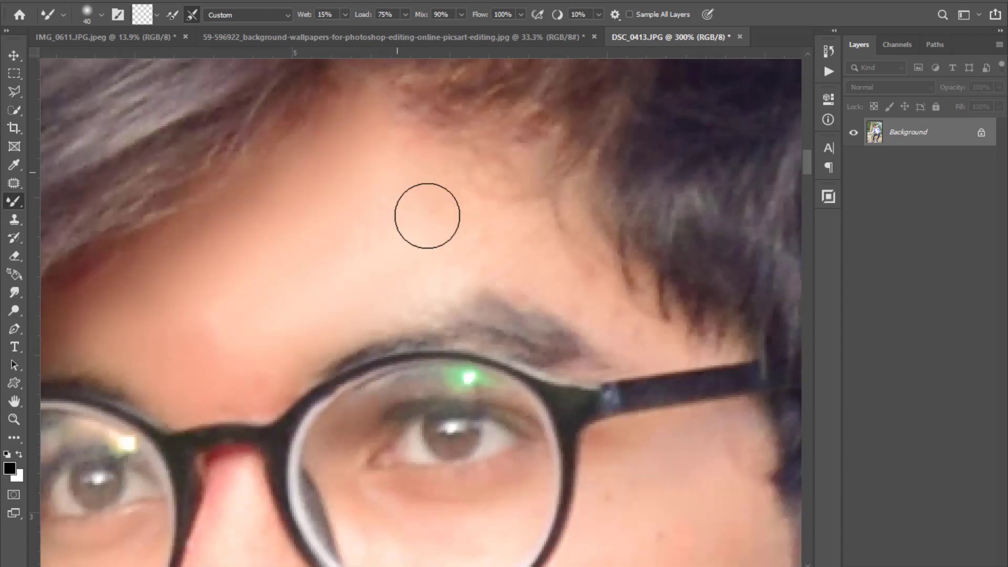
left_click_drag(509, 237, 565, 325)
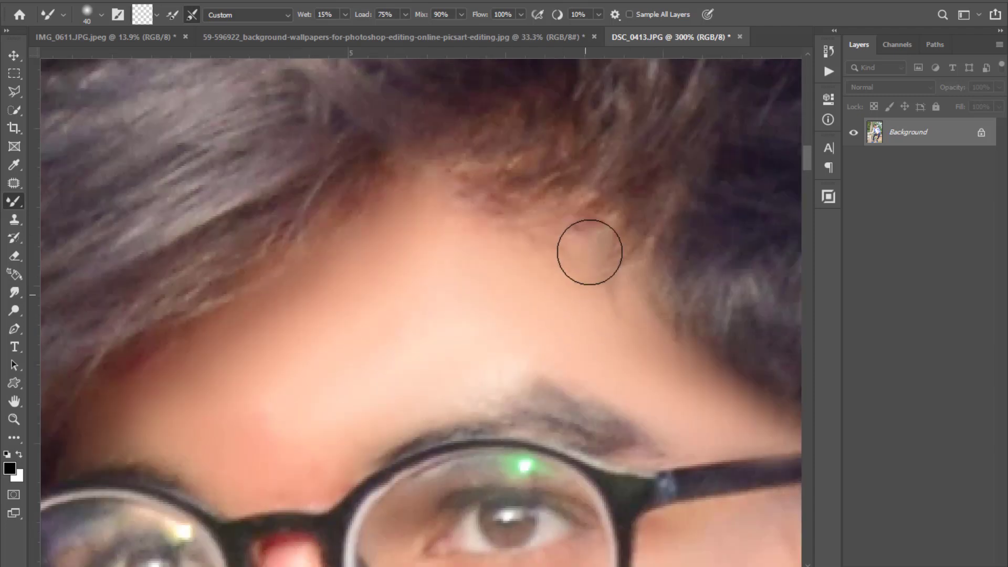
mouse_move(611, 261)
left_mouse_down()
mouse_move(608, 219)
mouse_move(587, 202)
mouse_move(556, 213)
mouse_move(536, 257)
mouse_move(529, 241)
mouse_move(462, 248)
mouse_move(474, 199)
mouse_move(515, 187)
mouse_move(485, 183)
mouse_move(417, 204)
mouse_move(511, 141)
mouse_move(448, 249)
left_mouse_up()
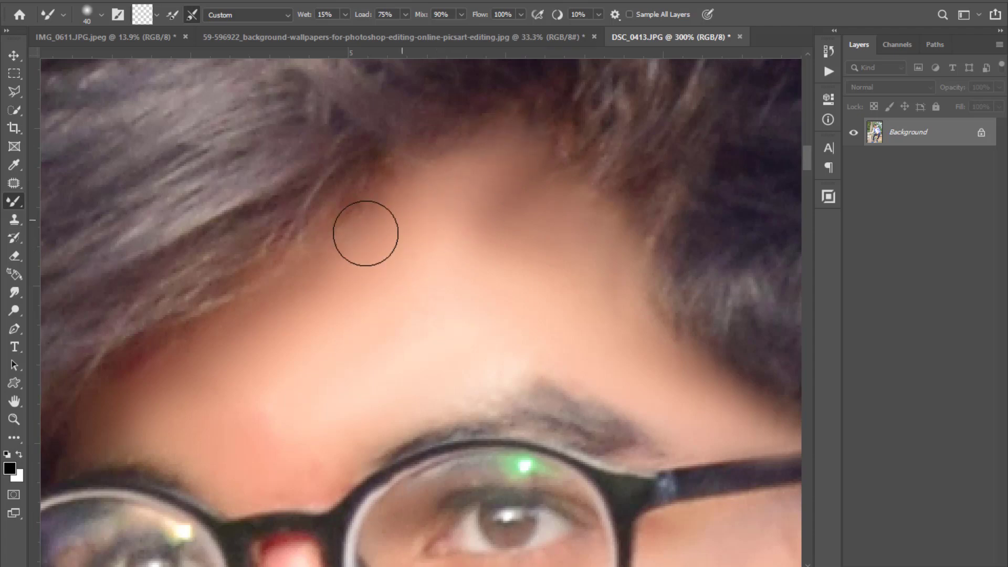
Enlarge the Mixer Brush to 60 and blend the middle of the forehead more evenly
scroll(337, 328, "down", 6)
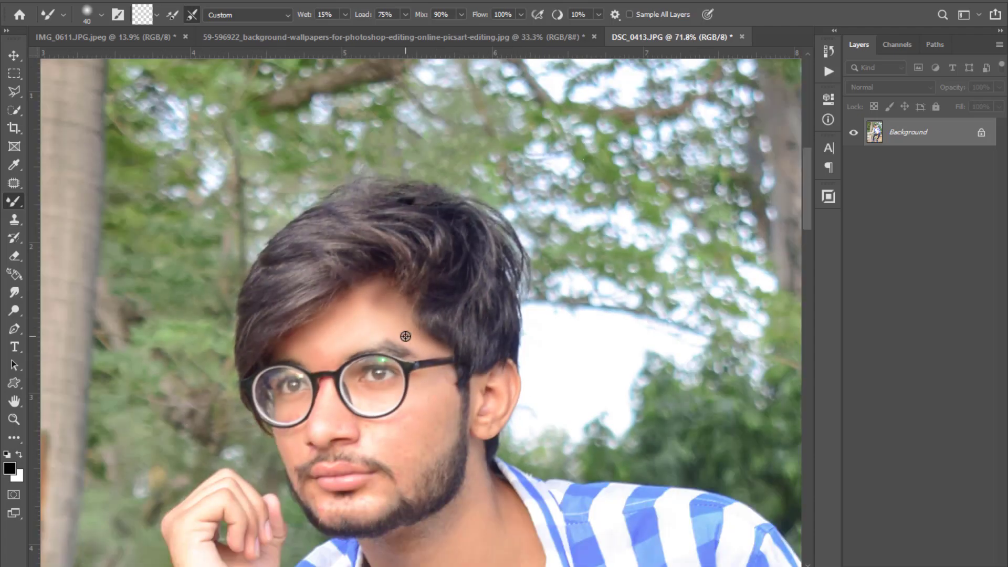
scroll(398, 322, "up", 5)
key("bracketright")
key("bracketright")
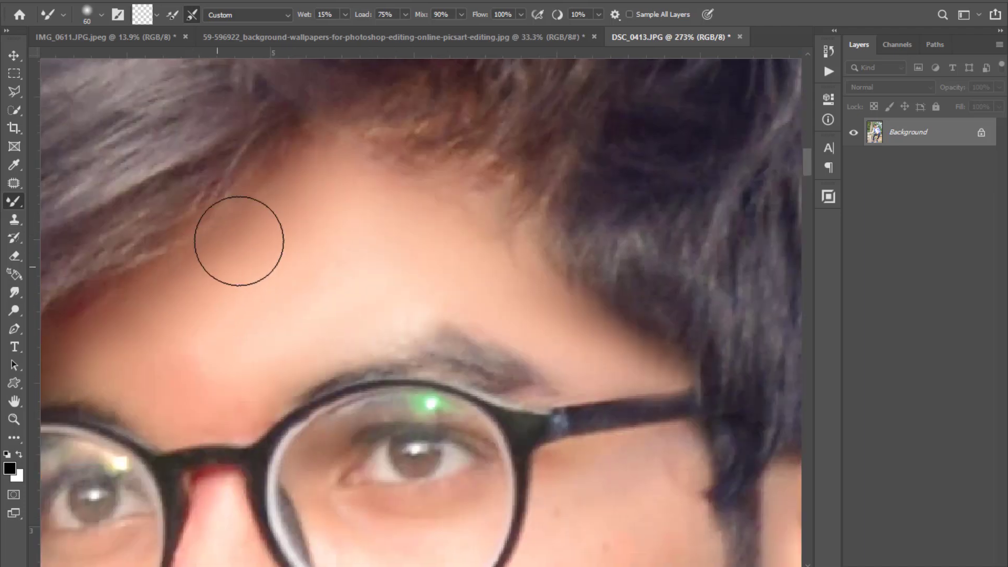
left_click_drag(238, 302, 305, 275)
mouse_move(174, 311)
left_mouse_down()
mouse_move(322, 360)
mouse_move(263, 271)
mouse_move(360, 263)
left_mouse_up()
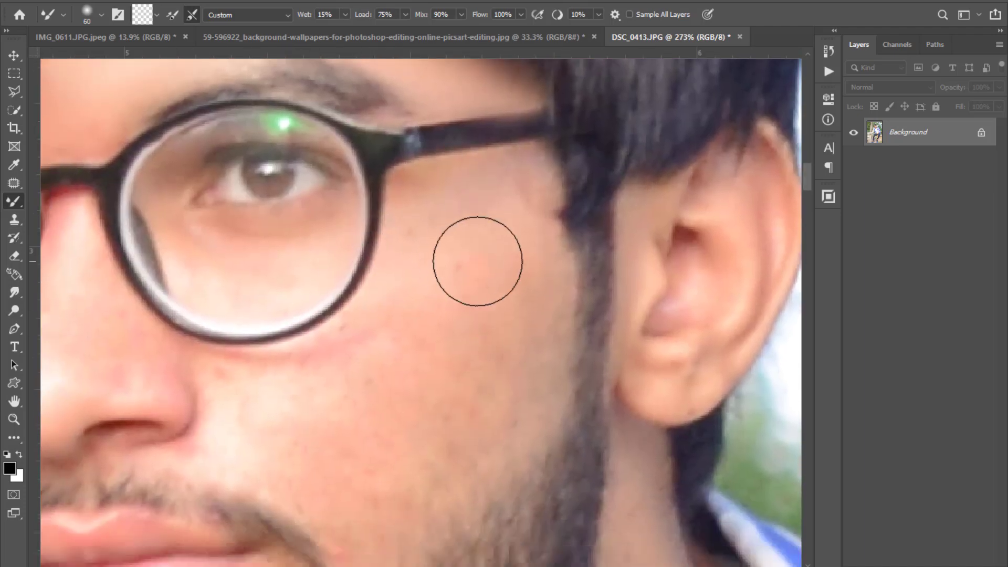
Smooth the cheek between the glasses, ear and beard with a size 50 Mixer Brush
key("bracketleft")
key("bracketleft")
key("bracketright")
key("bracketright")
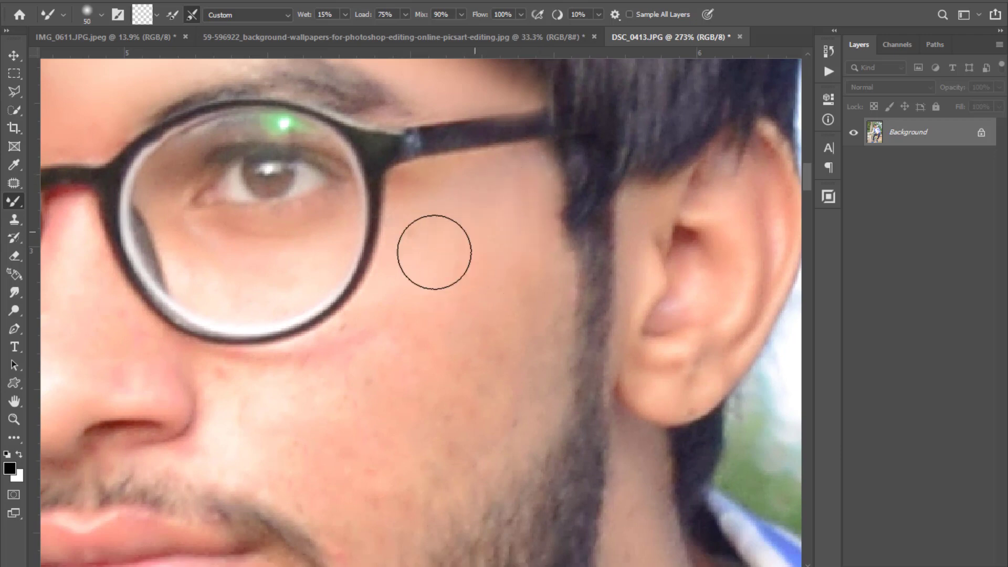
scroll(574, 198, "down", 5)
scroll(567, 175, "up", 4)
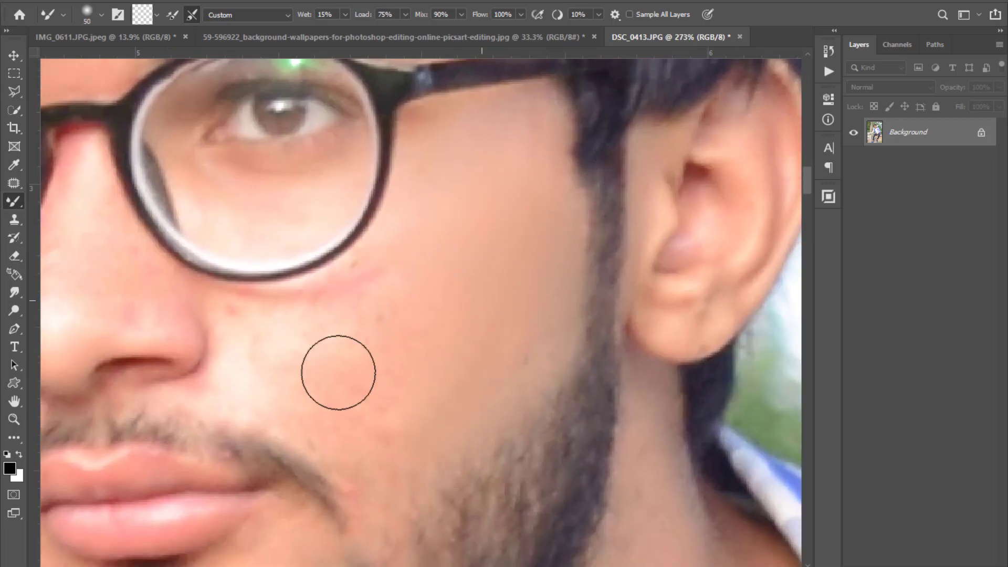
mouse_move(337, 324)
left_mouse_down()
mouse_move(311, 326)
mouse_move(368, 311)
mouse_move(209, 302)
mouse_move(261, 309)
mouse_move(325, 351)
mouse_move(226, 372)
mouse_move(291, 416)
left_mouse_up()
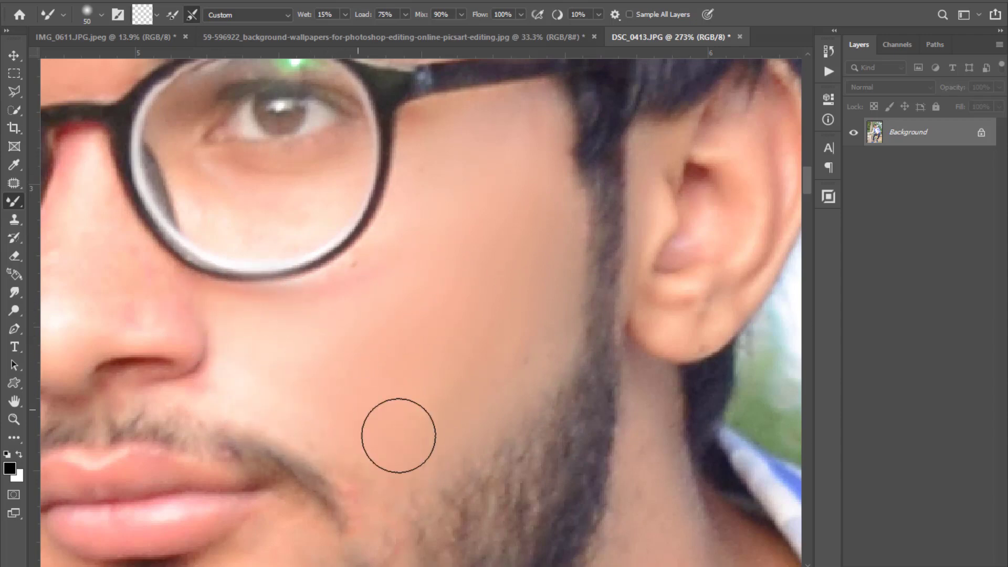
left_click_drag(187, 337, 380, 393)
Smooth the nose area with a smaller Mixer Brush and the chin below the lips with a size 45 brush
key("bracketleft")
key("bracketleft")
key("bracketleft")
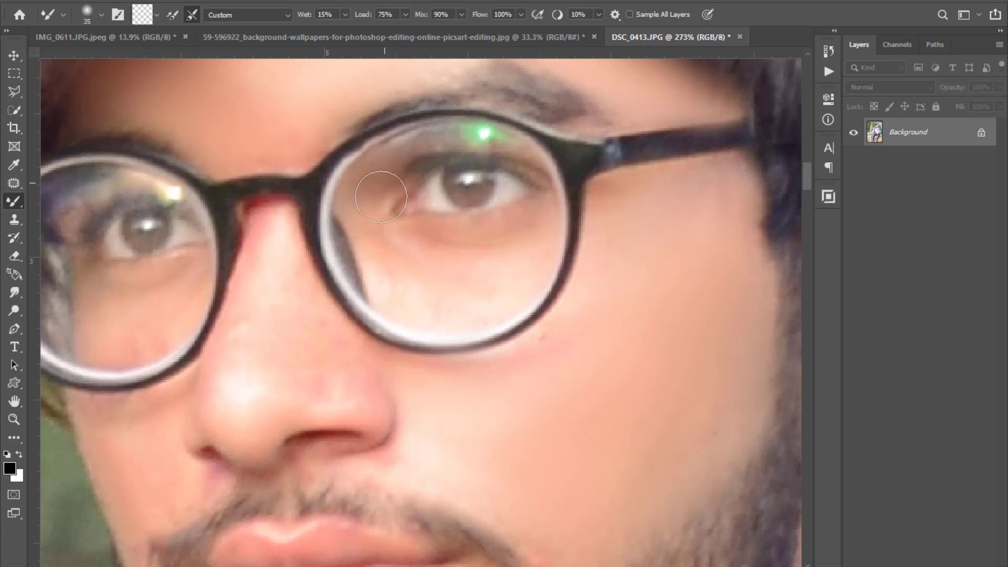
scroll(500, 234, "down", 3)
scroll(500, 234, "left", 3)
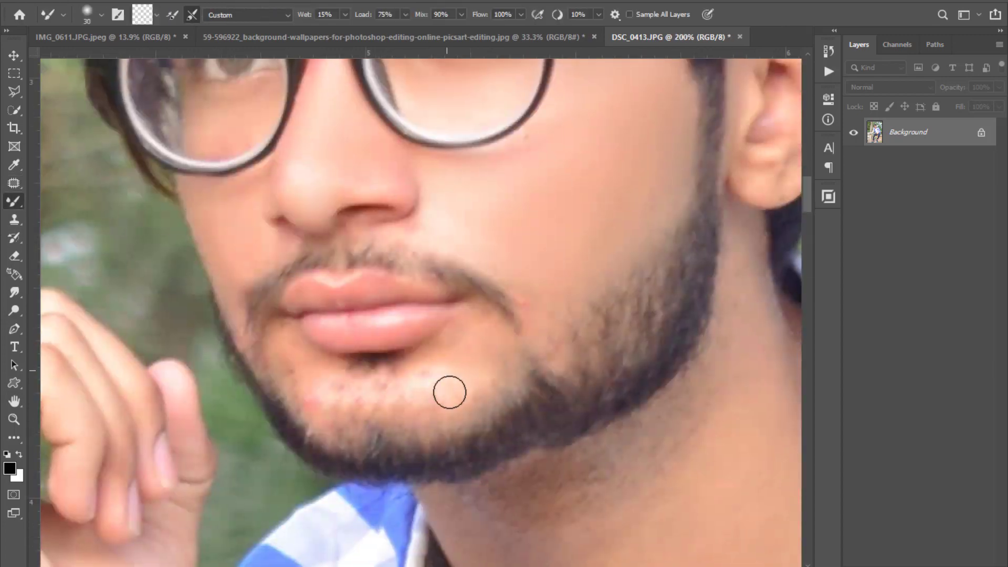
key("bracketright")
key("bracketright")
key("bracketright")
left_click_drag(397, 394, 290, 371)
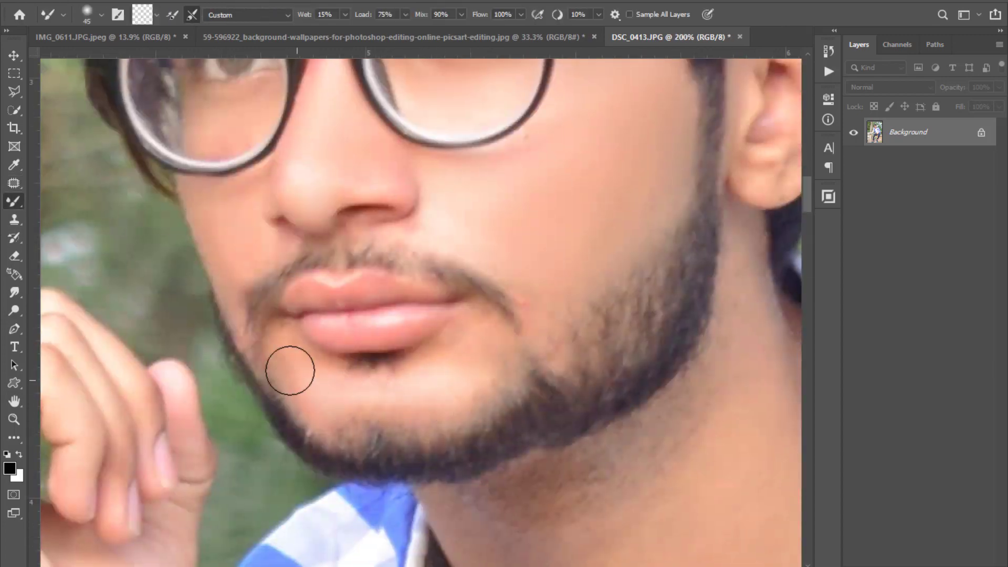
Smooth the neck skin between the beard and the T-shirt collar with a larger Mixer Brush
scroll(399, 252, "down", 3)
scroll(399, 252, "right", 3)
key("bracketright")
key("bracketright")
key("bracketright")
key("bracketright")
key("bracketright")
scroll(357, 373, "down", 1)
scroll(357, 373, "right", 1)
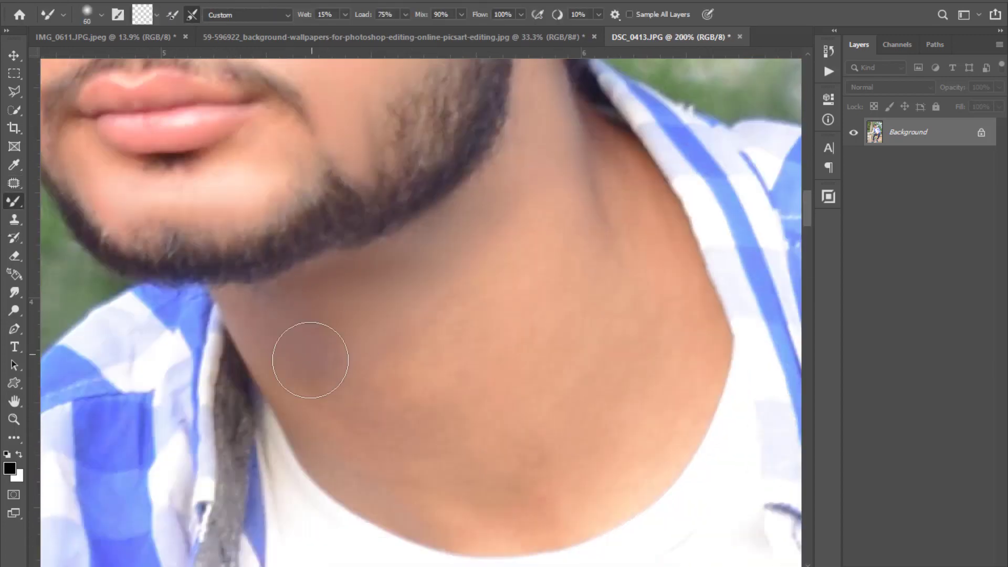
left_click_drag(686, 301, 651, 158)
Smooth the skin on the back of the hand resting on the lap with a size 80 Mixer Brush
key("ctrl+minus")
key("ctrl+minus")
key("ctrl+minus")
scroll(336, 420, "up", 3)
left_click_drag(220, 336, 200, 162)
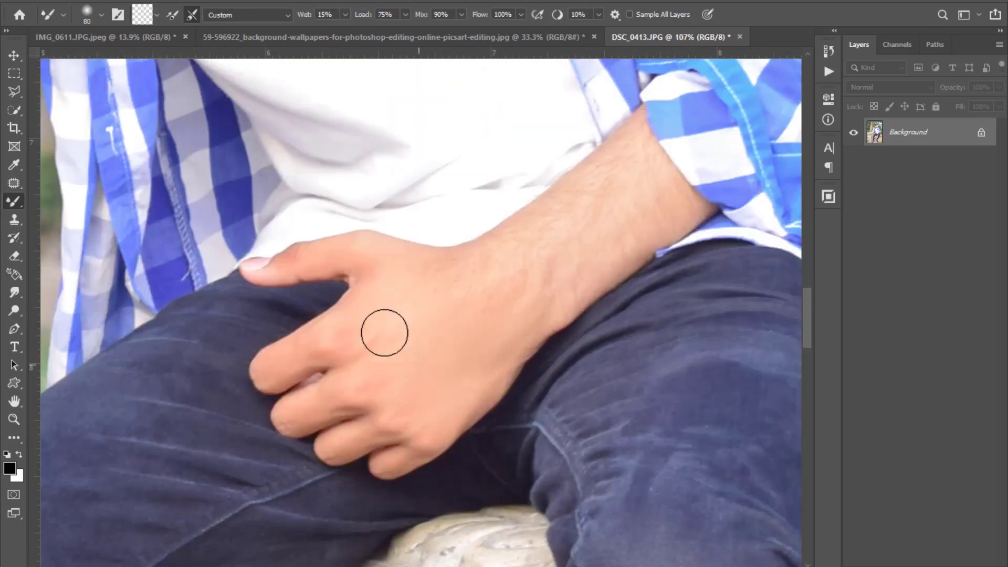
left_click_drag(385, 333, 452, 417)
key("ctrl+0")
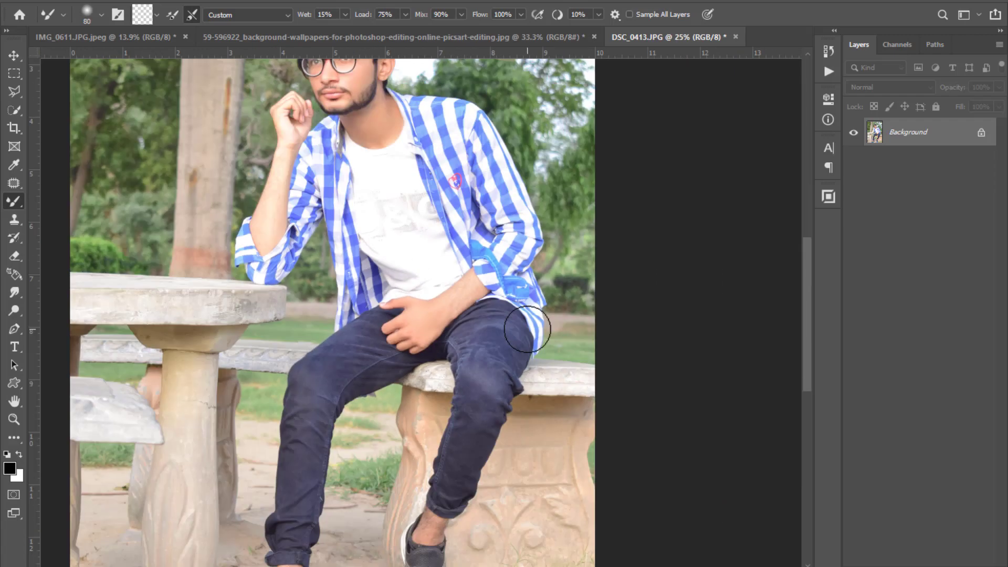
Smooth the raised forearm between the wrist and the rolled-up sleeve with the Mixer Brush at size 80
key("ctrl+plus")
key("ctrl+plus")
key("ctrl+plus")
key("ctrl+plus")
key("bracketright")
key("bracketright")
left_click_drag(656, 358, 682, 172)
left_click_drag(498, 157, 577, 472)
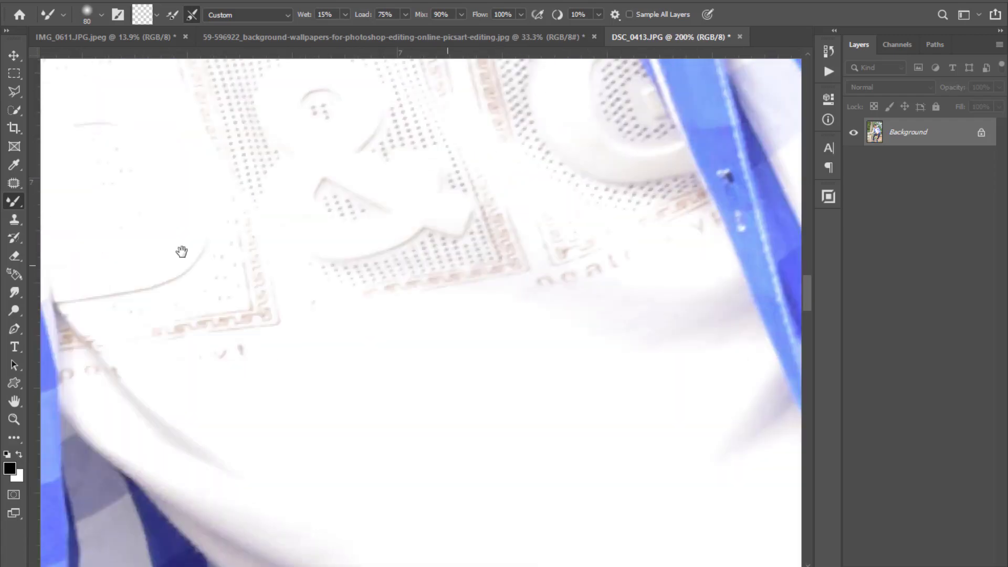
left_click_drag(182, 252, 588, 157)
scroll(588, 158, "down", 9)
left_click_drag(331, 286, 262, 415)
left_click_drag(378, 323, 372, 292)
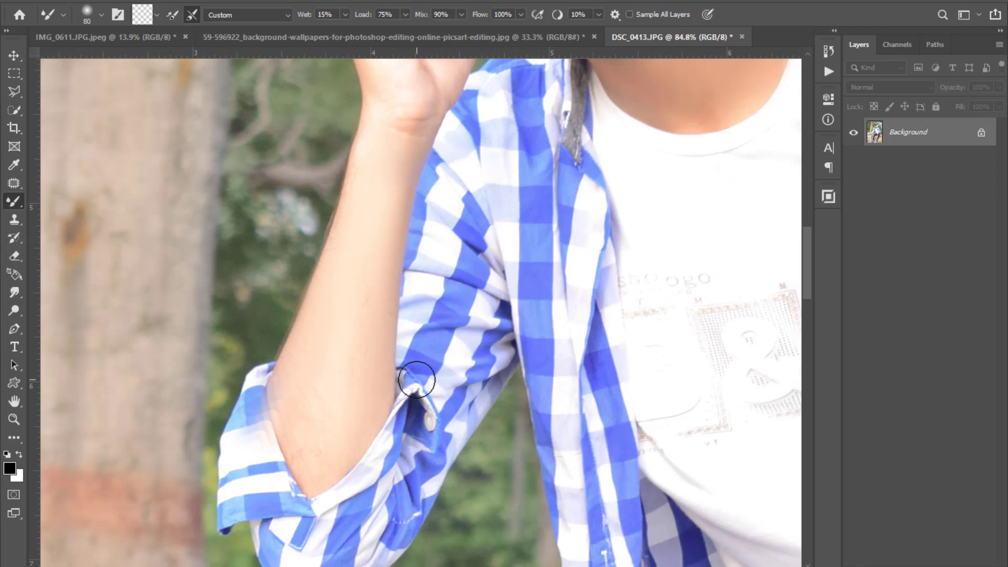
key("ctrl+0")
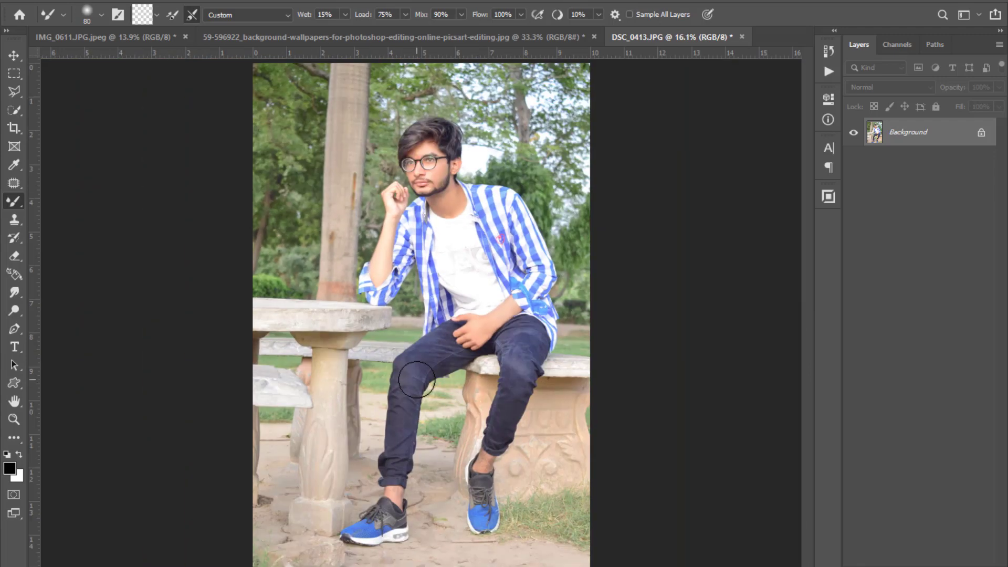
Compare the photo with an early history state, then return to the latest Mixer Brush state
left_click(828, 52)
scroll(731, 101, "up", 15)
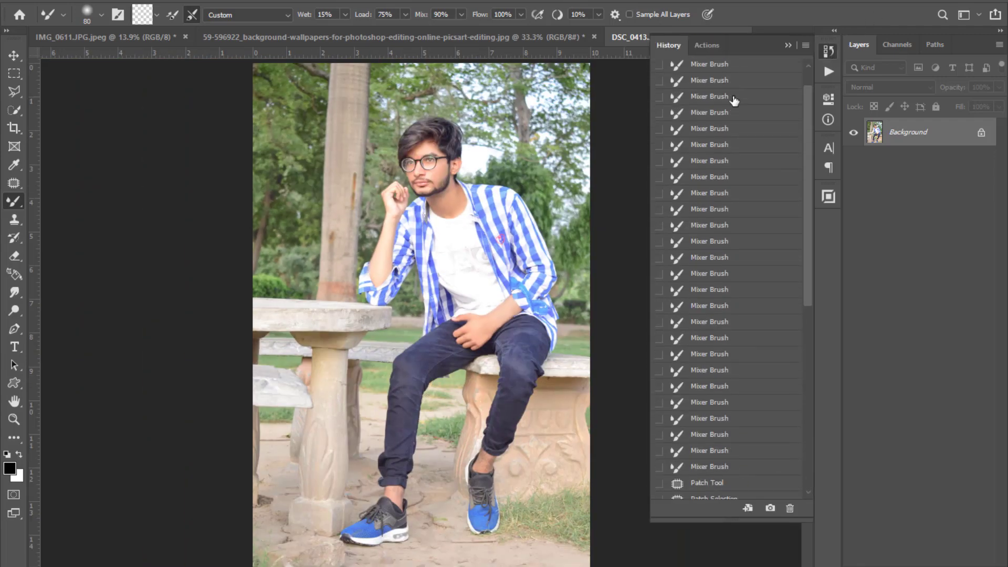
left_click(732, 77)
scroll(735, 89, "down", 10)
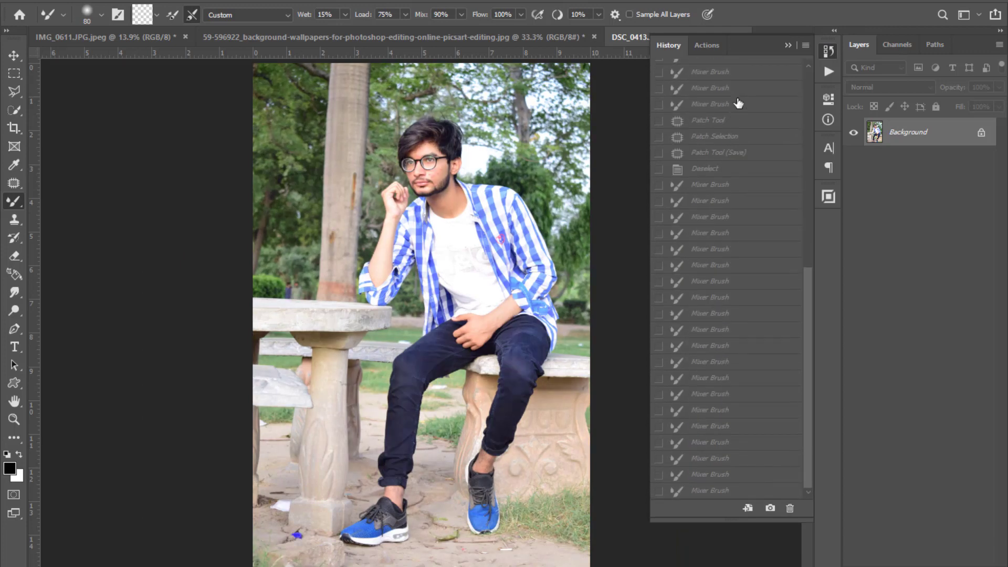
left_click(717, 492)
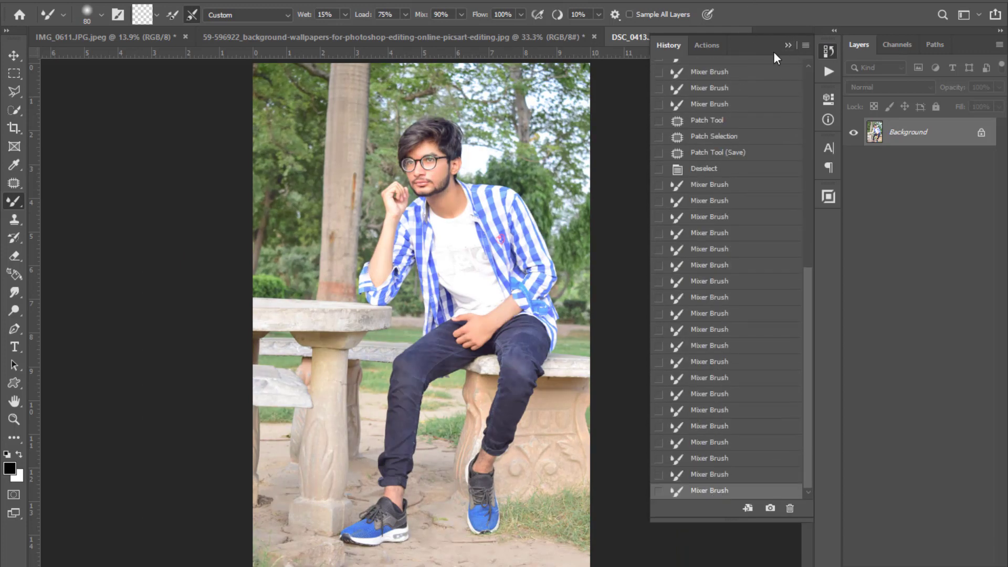
left_click(789, 45)
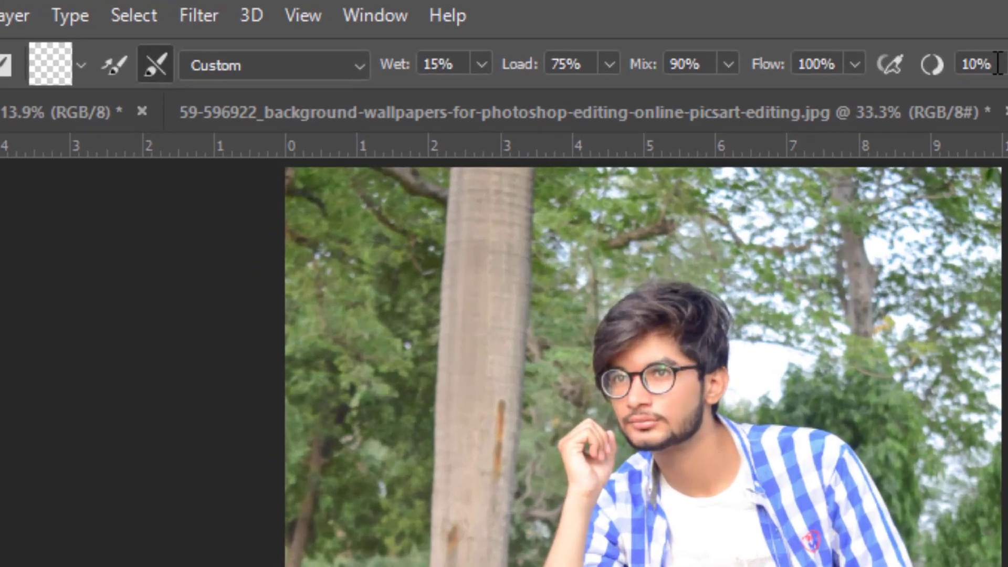
Open the Liquify filter and start reshaping the hair with the Forward Warp brush at size 200
left_click(197, 17)
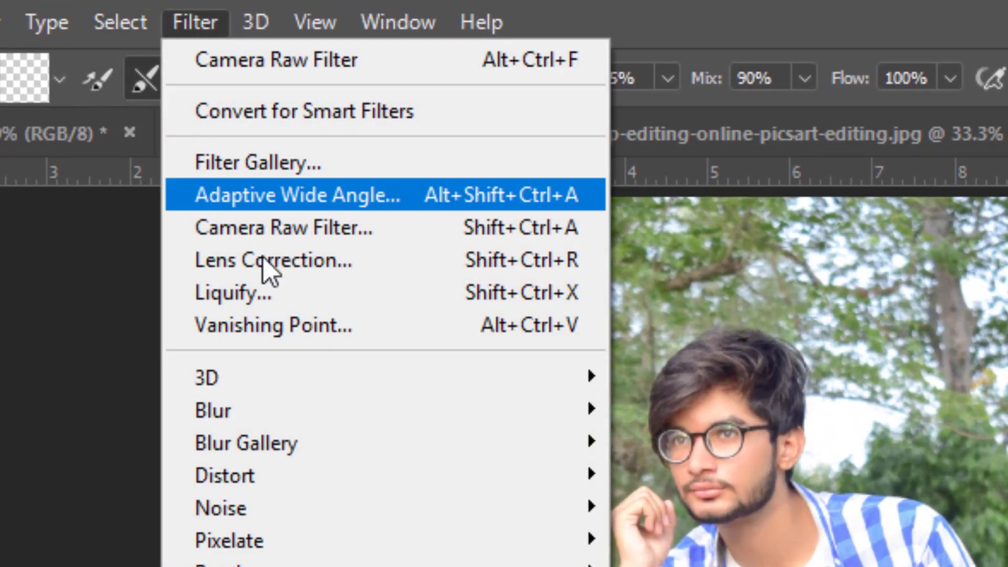
left_click(266, 289)
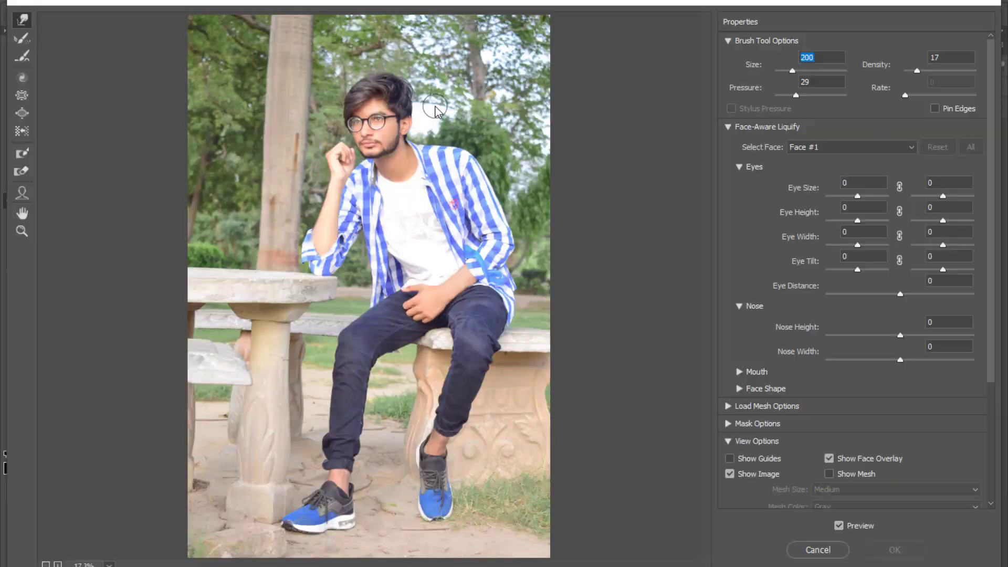
scroll(409, 211, "up", 6)
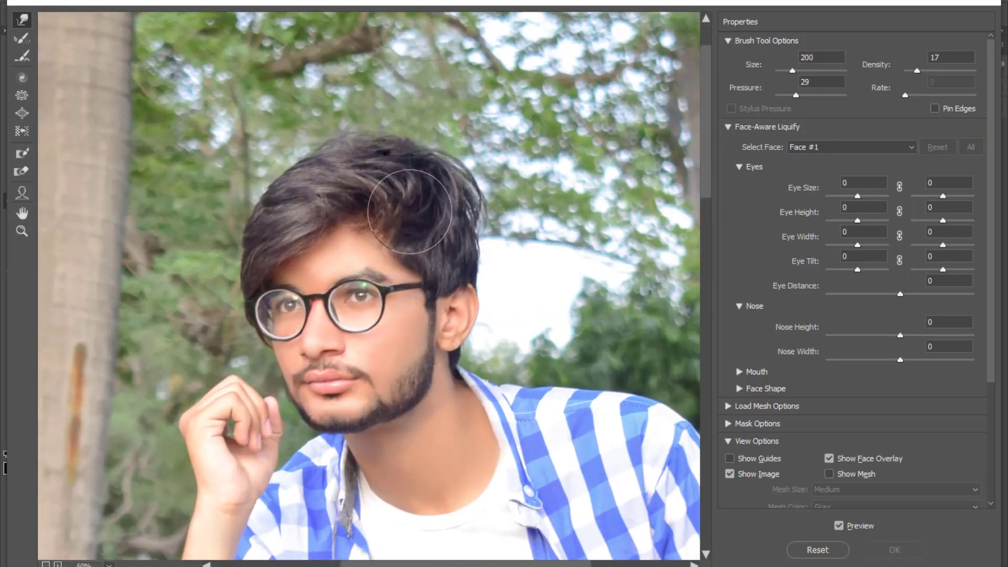
scroll(409, 211, "up", 1)
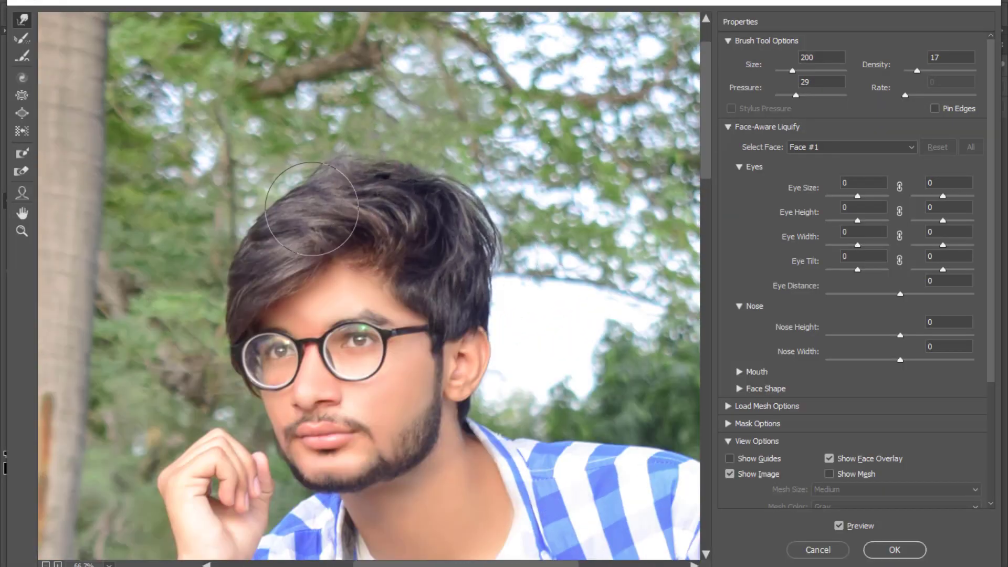
scroll(225, 322, "up", 1)
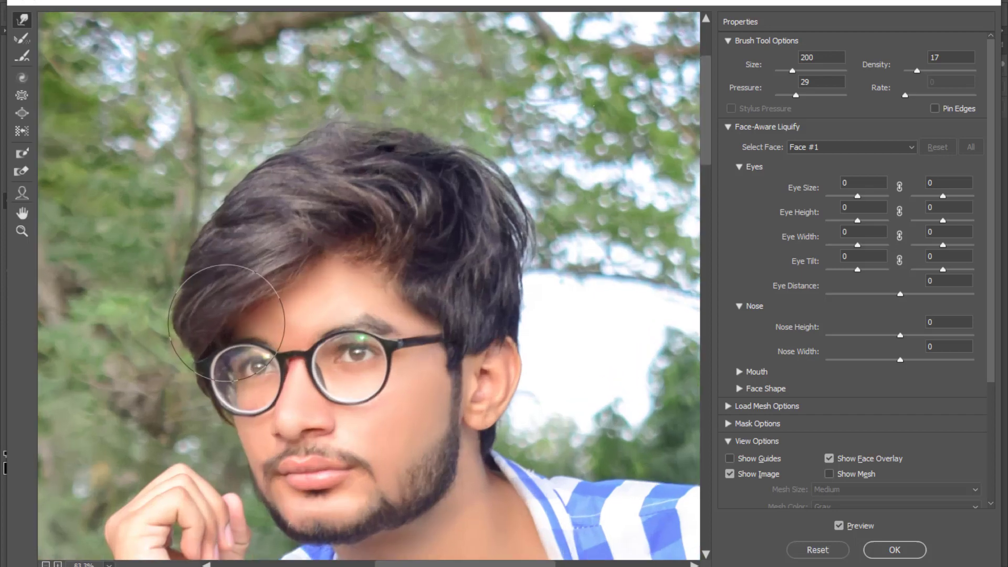
Reduce the Liquify brush to 100 and refine the hair edge beside the outer rim of the glasses
scroll(226, 322, "up", 3)
key("bracketleft")
key("bracketleft")
key("bracketleft")
key("bracketleft")
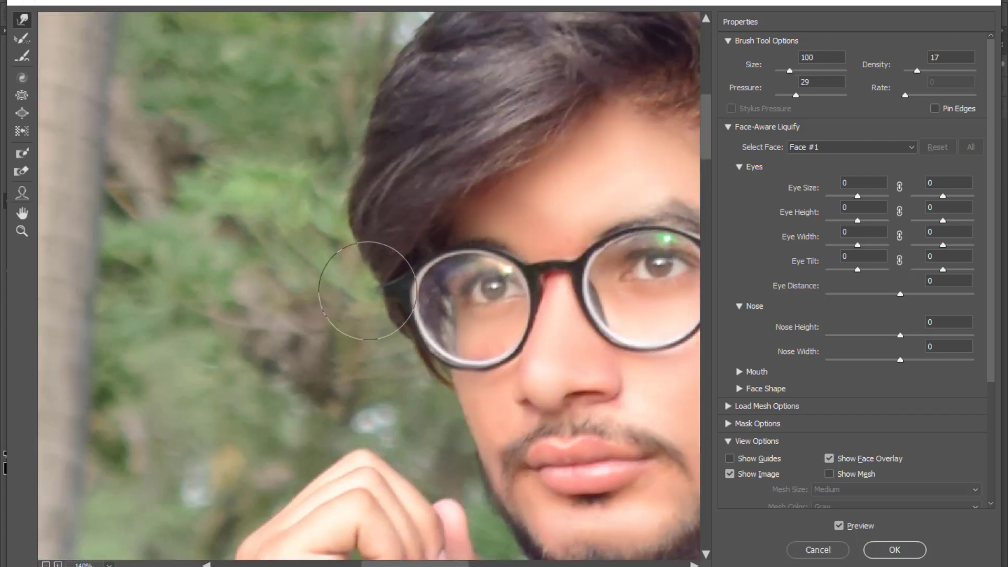
mouse_move(368, 290)
left_mouse_down()
mouse_move(370, 273)
mouse_move(392, 291)
mouse_move(381, 284)
mouse_move(409, 368)
left_mouse_up()
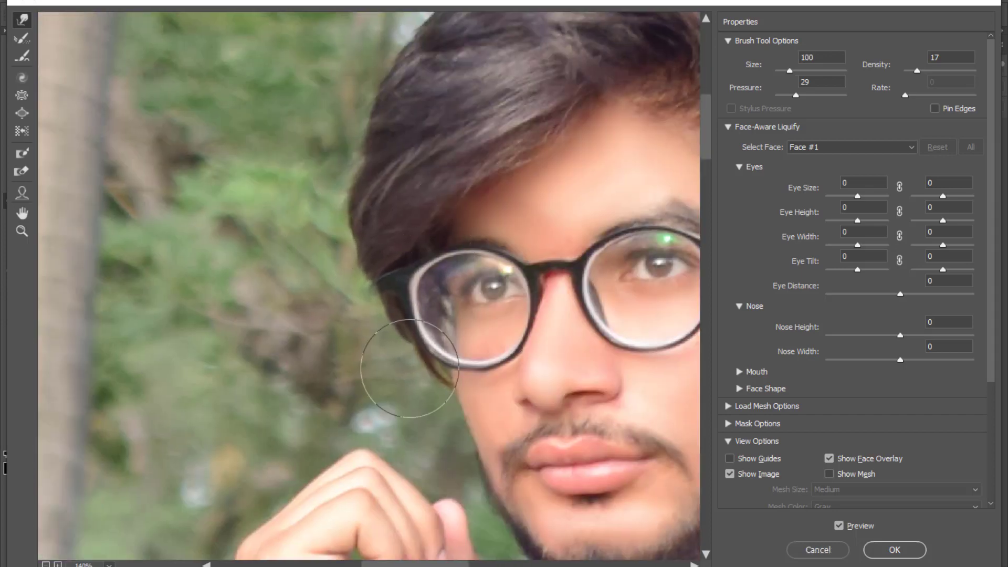
Enlarge the Liquify brush to 175 and push the hair above the glasses outward for a fuller outline
scroll(417, 225, "up", 2)
key("bracketright")
key("bracketright")
key("bracketright")
scroll(337, 247, "up", 4)
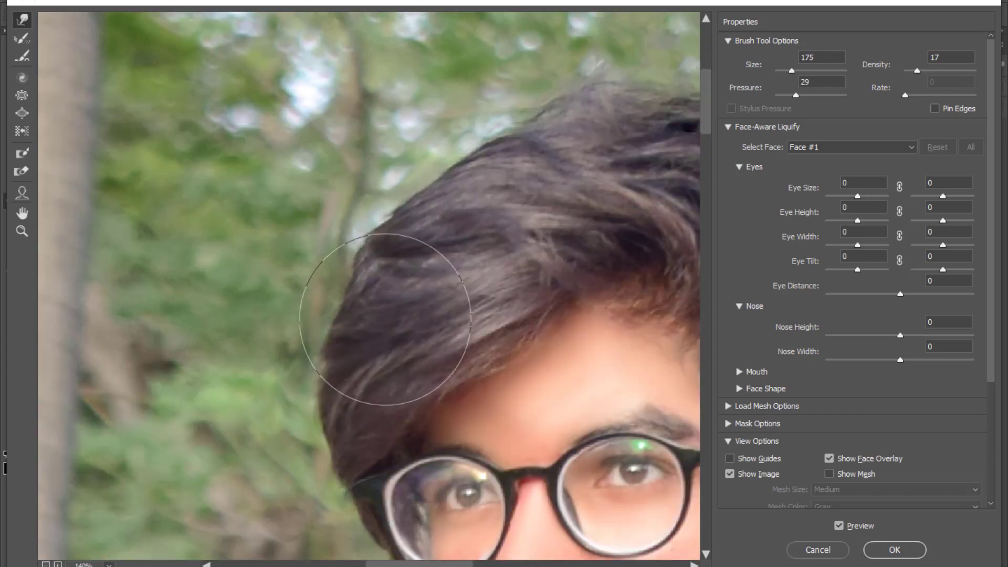
Shape the outline along the top of the hair using Liquify brush sizes 125 and 175
scroll(368, 247, "right", 3)
scroll(368, 246, "up", 1)
key("bracketleft")
key("bracketleft")
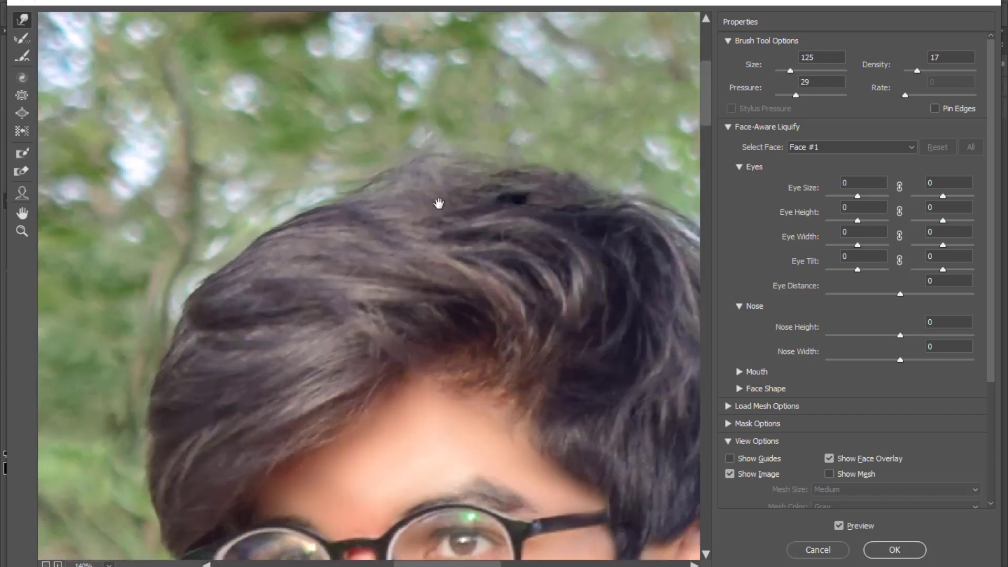
left_click_drag(439, 203, 362, 263)
key("bracketright")
key("bracketright")
left_click_drag(525, 249, 479, 253)
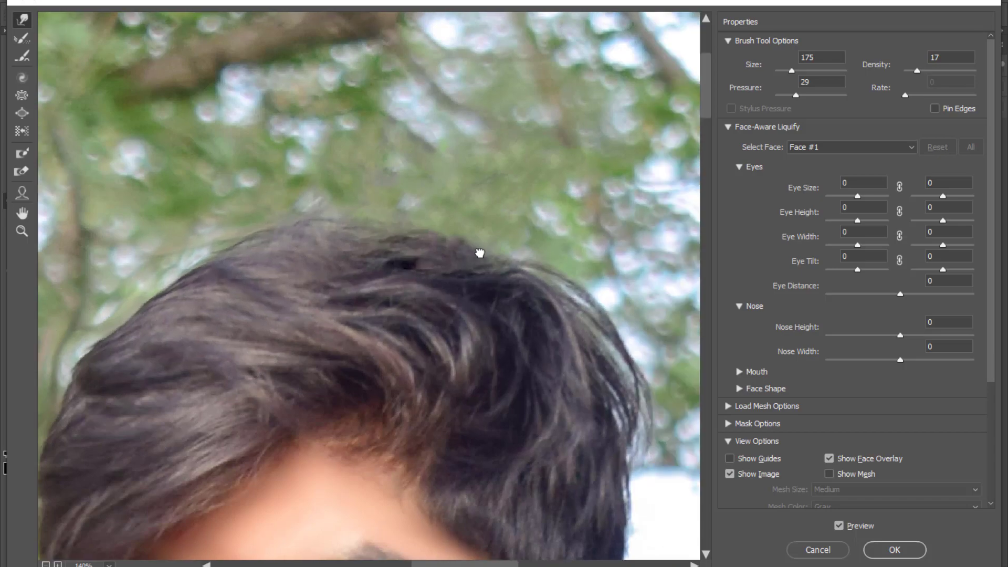
Even out the back and top of the hair with a size 250 Liquify brush and apply the filter
key("bracketright")
key("bracketright")
key("bracketright")
scroll(546, 241, "down", 4)
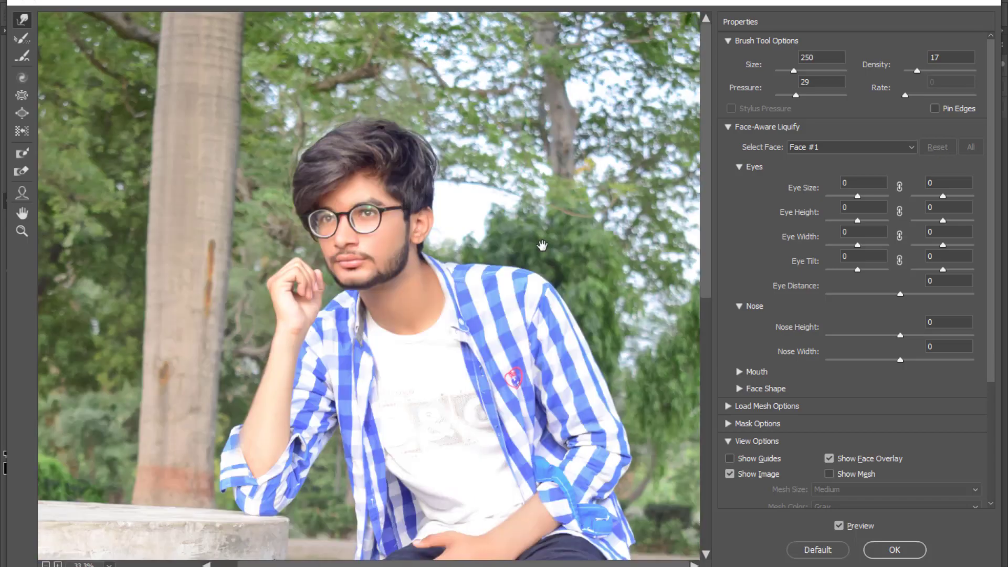
key("ctrl+plus")
key("ctrl+plus")
left_click_drag(560, 59, 514, 239)
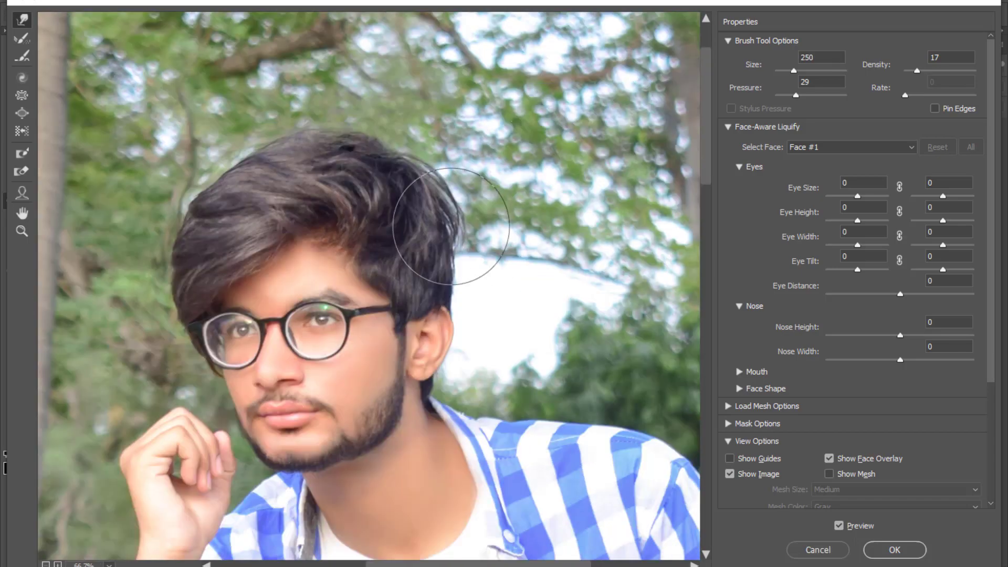
left_click_drag(434, 204, 443, 227)
mouse_move(426, 268)
left_mouse_down()
mouse_move(445, 267)
mouse_move(446, 244)
left_mouse_up()
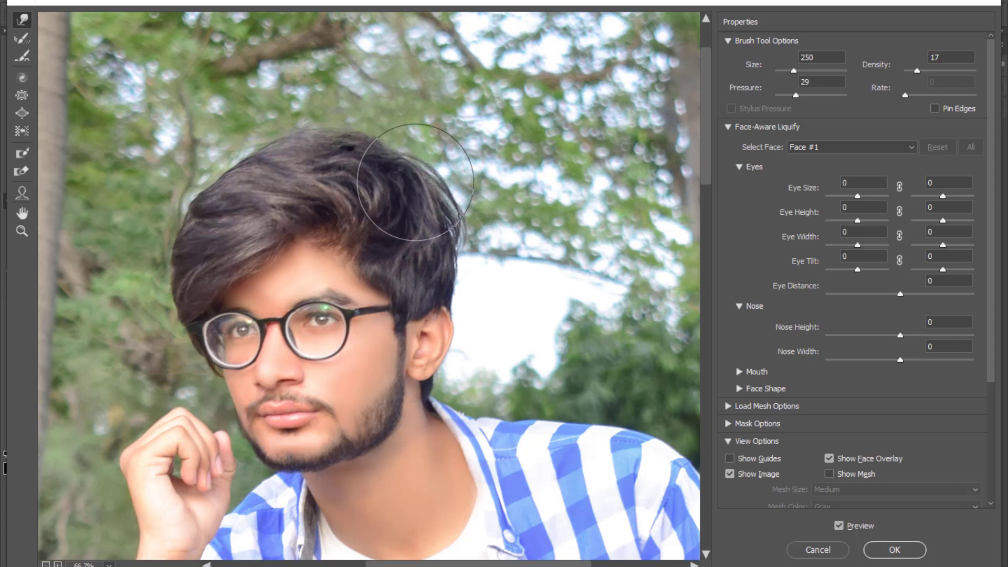
mouse_move(415, 182)
left_mouse_down()
mouse_move(371, 150)
mouse_move(390, 128)
mouse_move(332, 159)
mouse_move(338, 128)
mouse_move(316, 163)
mouse_move(302, 142)
mouse_move(290, 162)
mouse_move(231, 168)
left_mouse_up()
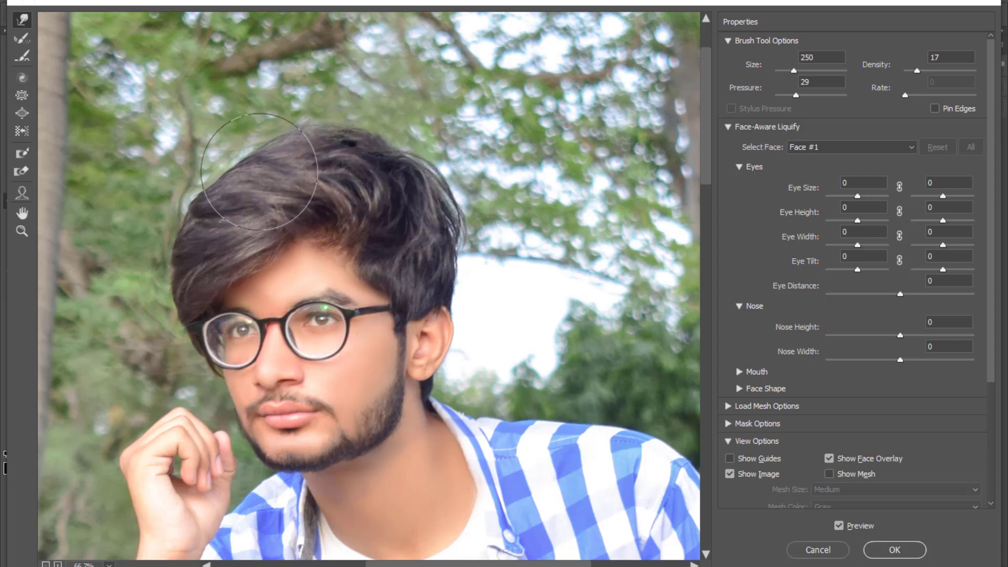
left_click(895, 550)
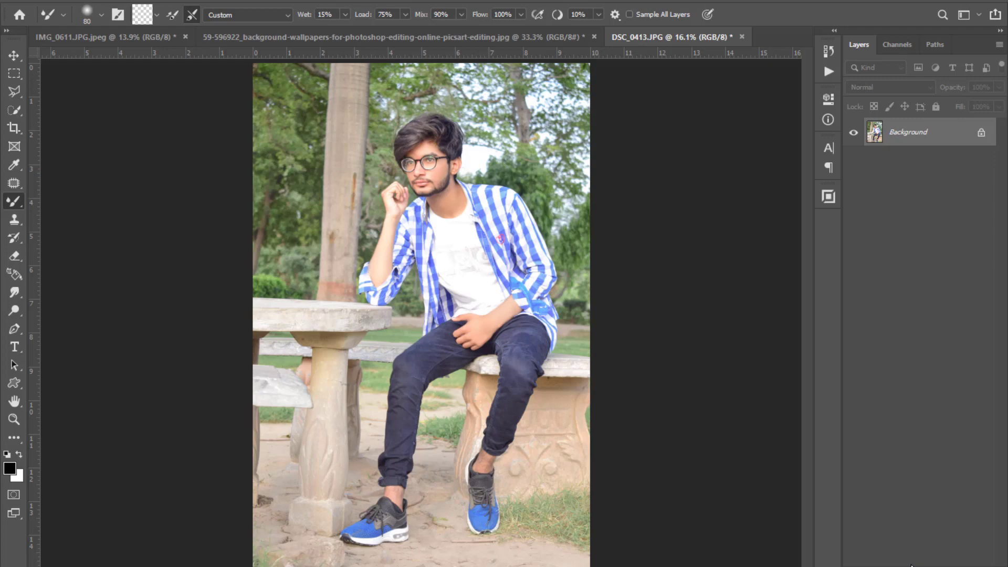
Add a Color Balance adjustment layer above the photo and select its adjustment rather than its mask
key("ctrl+minus")
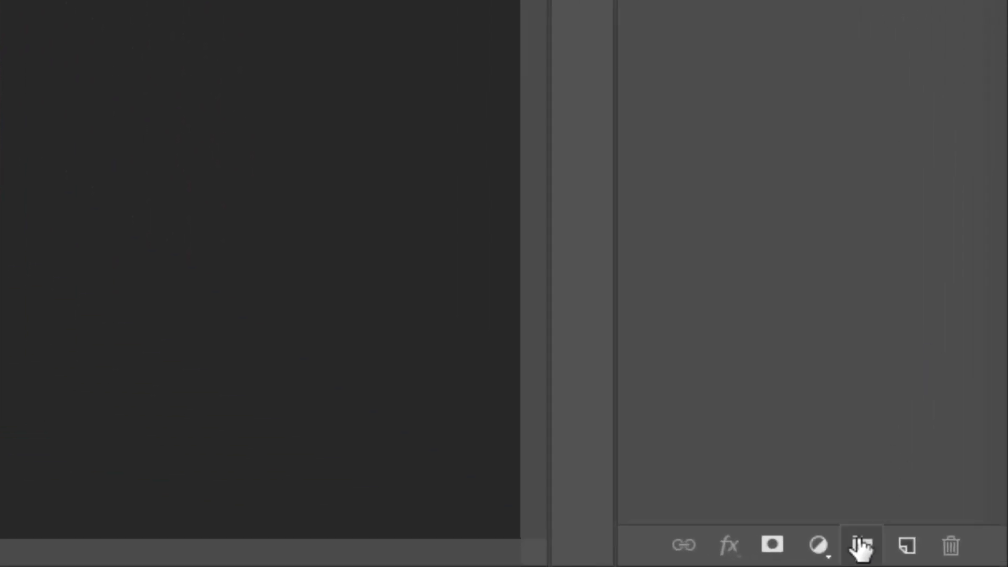
left_click(829, 546)
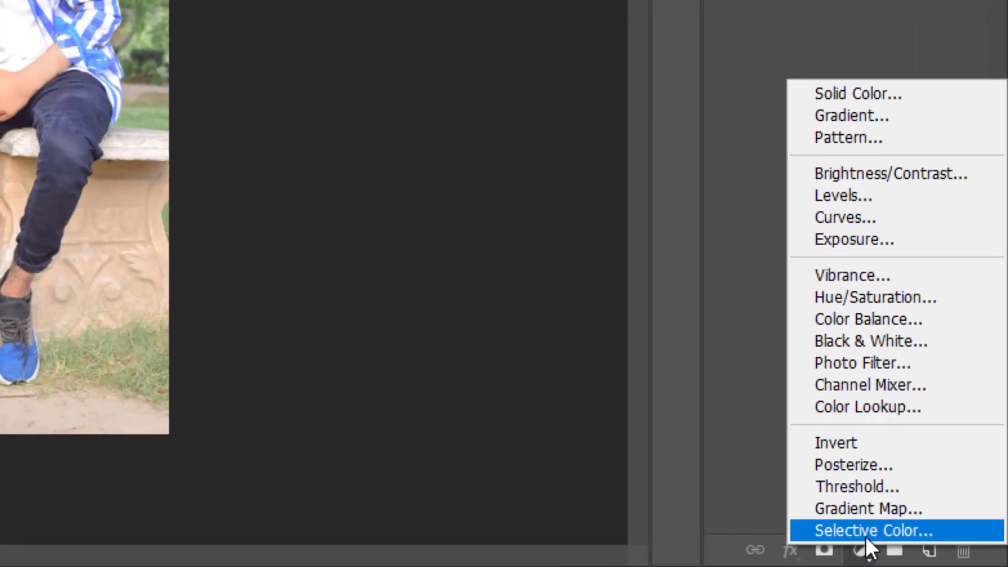
left_click(840, 321)
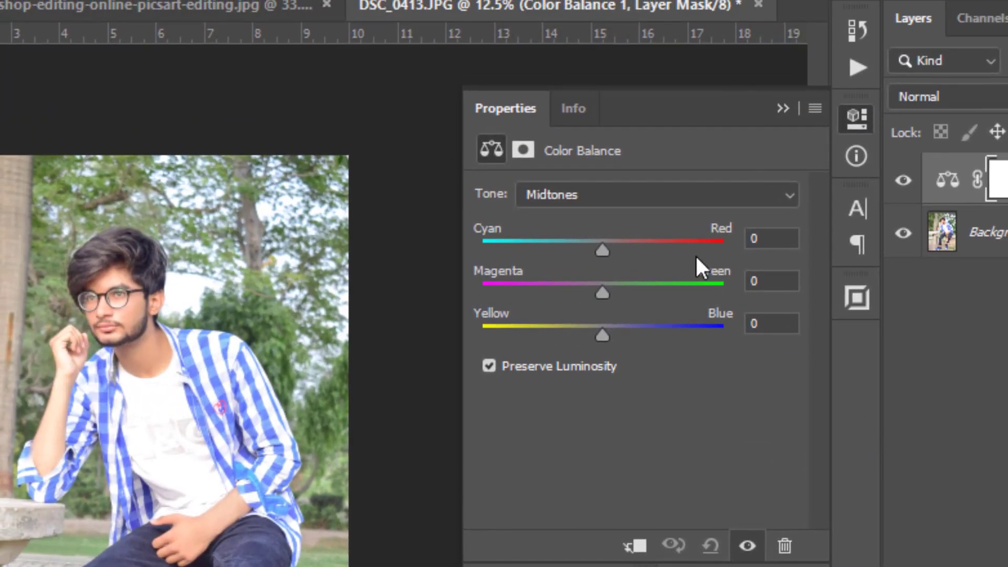
left_click(950, 181)
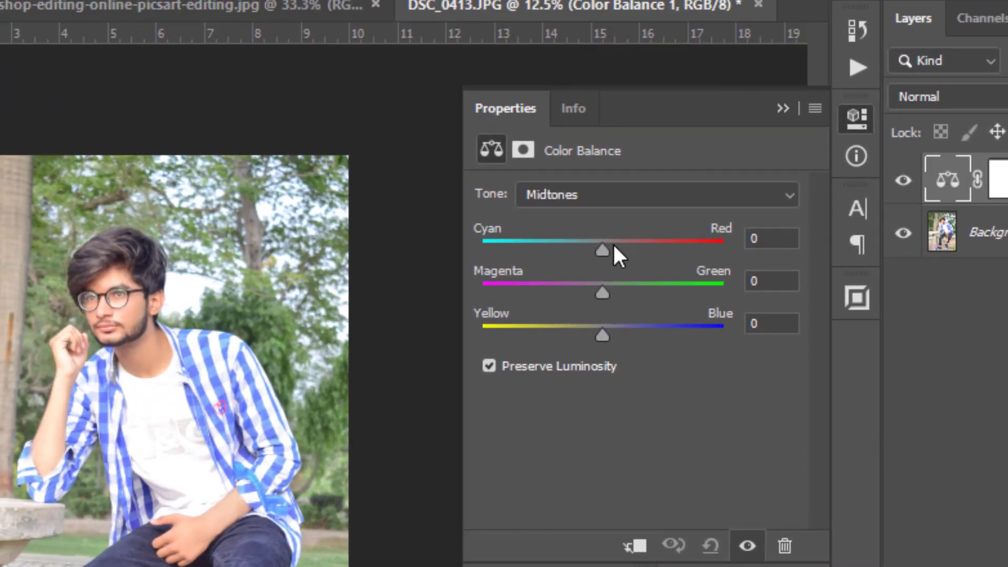
Set the Color Balance midtones to +8 red and +13 green, and fine-tune the yellow-blue balance
mouse_move(614, 247)
left_mouse_down()
mouse_move(600, 248)
mouse_move(611, 248)
left_mouse_up()
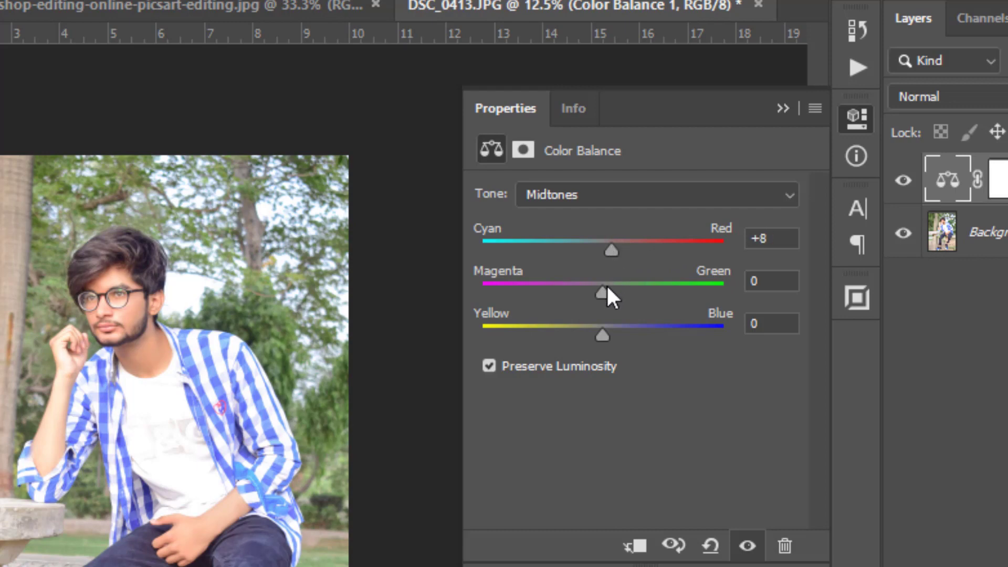
left_click_drag(607, 288, 619, 288)
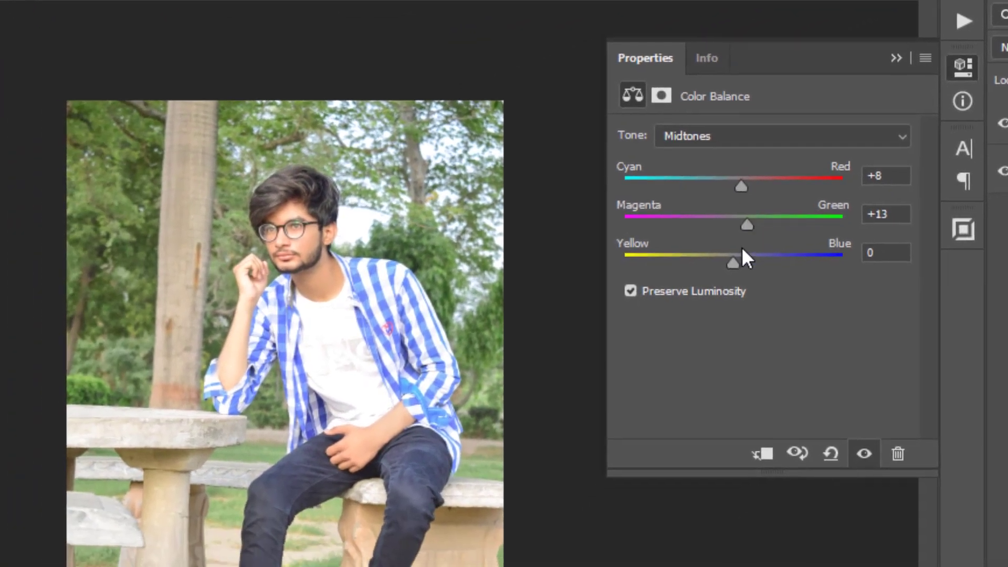
left_click_drag(727, 256, 729, 256)
left_click(894, 59)
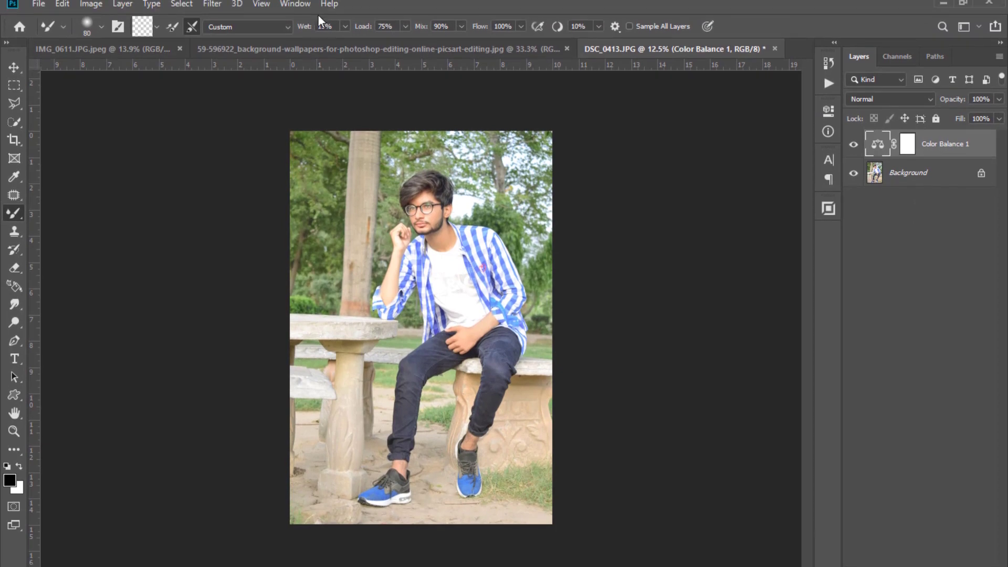
Select the Background layer instead of the Color Balance adjustment and open it in the Camera Raw Filter
left_click(212, 6)
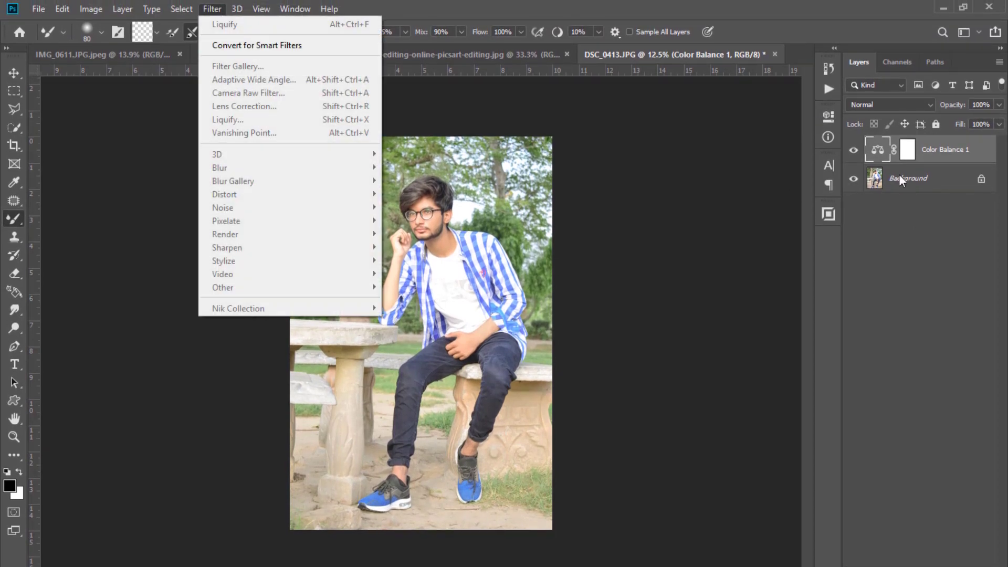
left_click(898, 179)
left_click(220, 7)
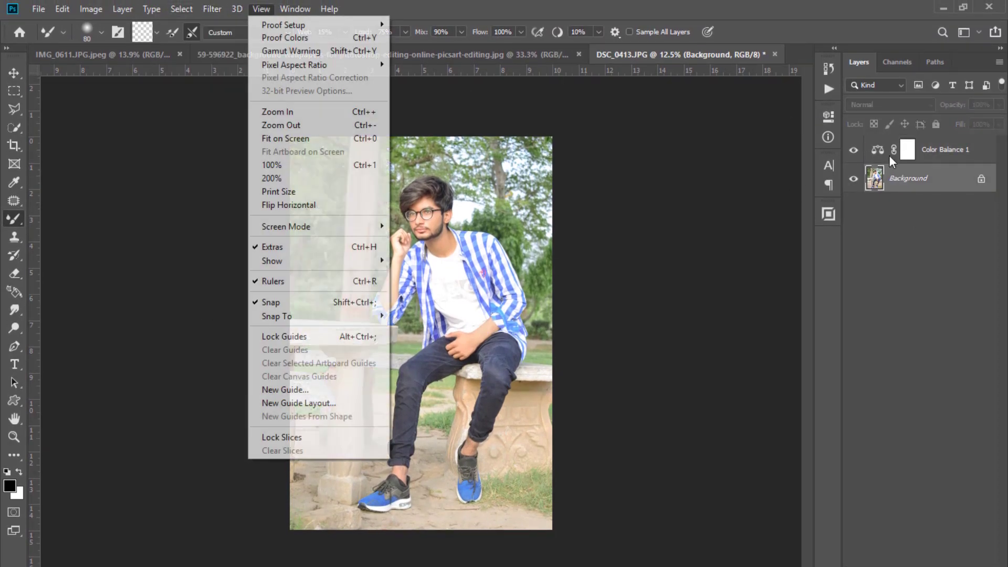
left_click(889, 174)
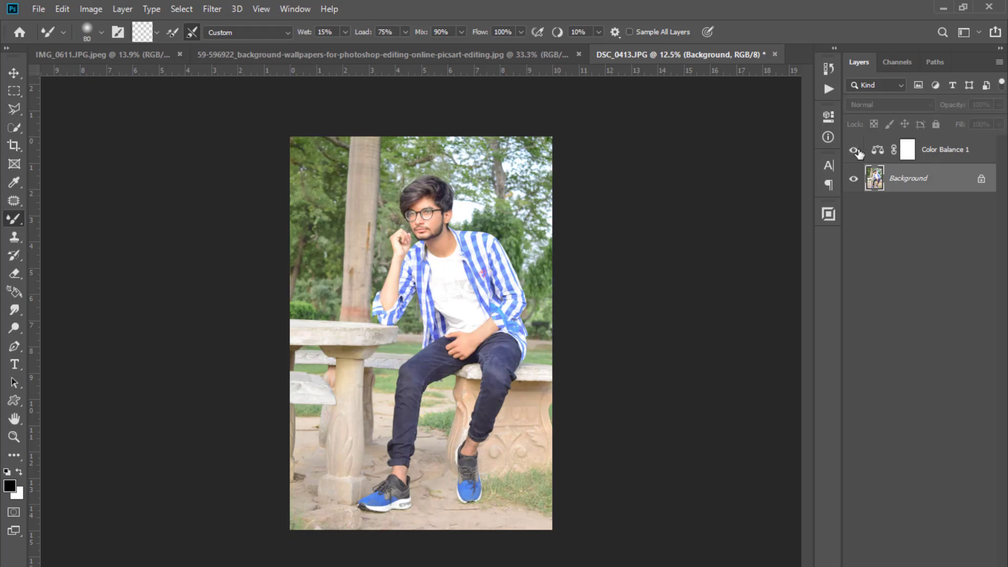
left_click(195, 8)
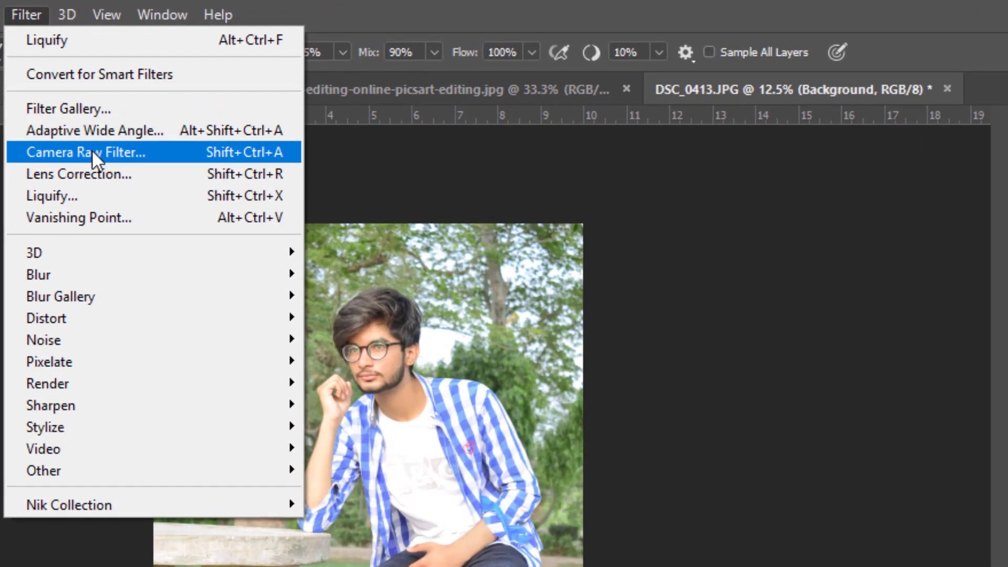
left_click(92, 149)
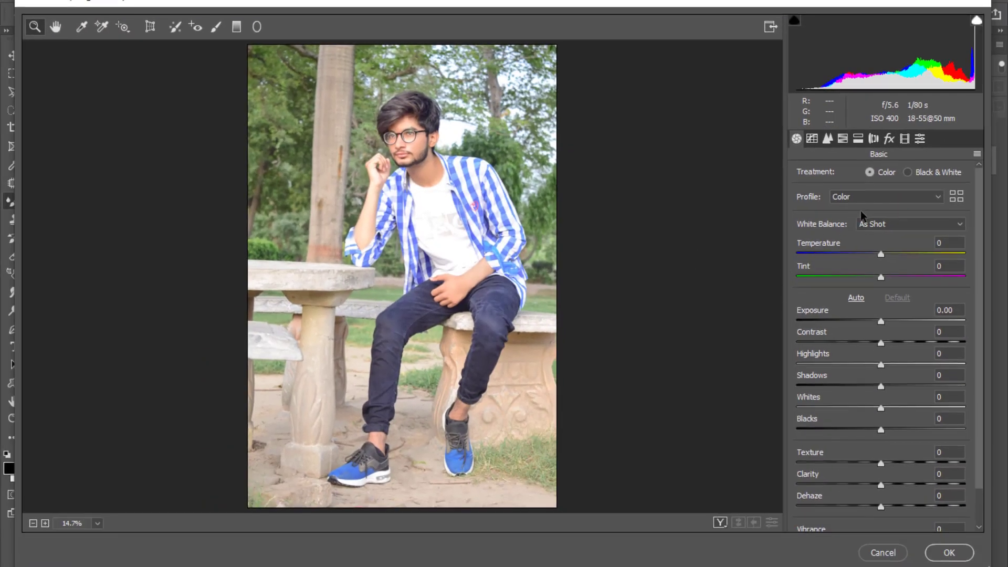
Try the Auto white balance, restore As Shot, and test a shift of the color temperature
left_click(882, 231)
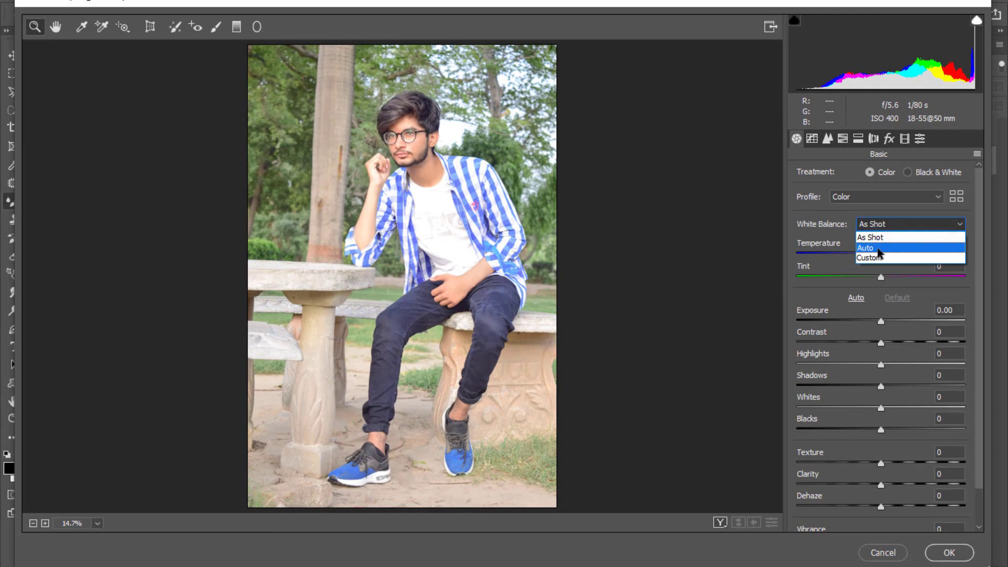
left_click(882, 243)
left_click(884, 229)
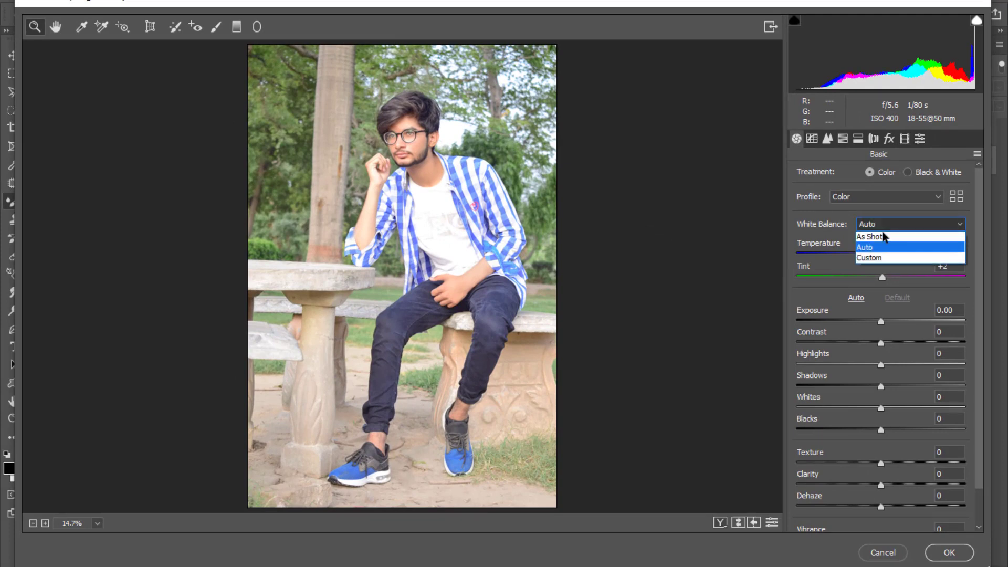
left_click(885, 235)
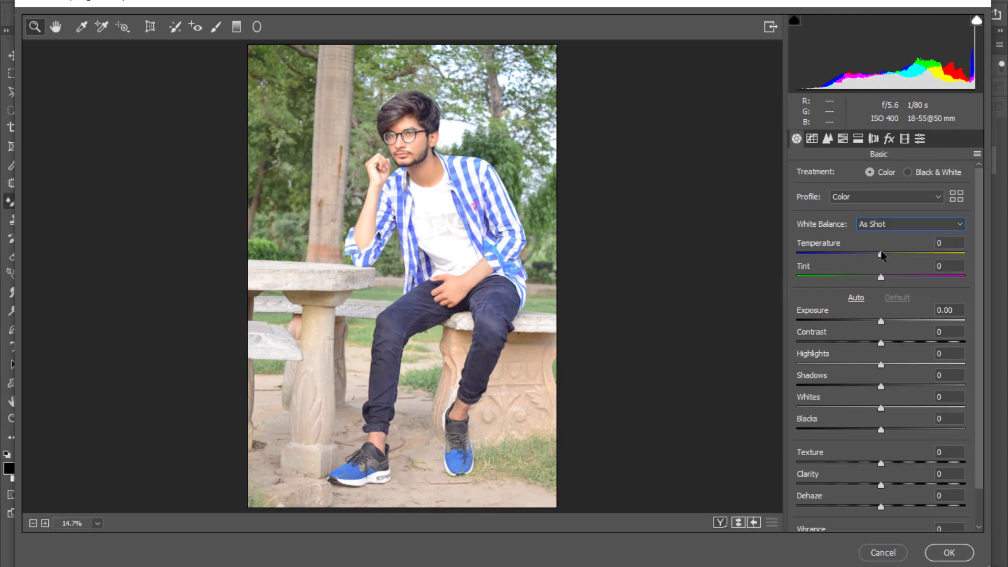
left_click_drag(881, 256, 890, 259)
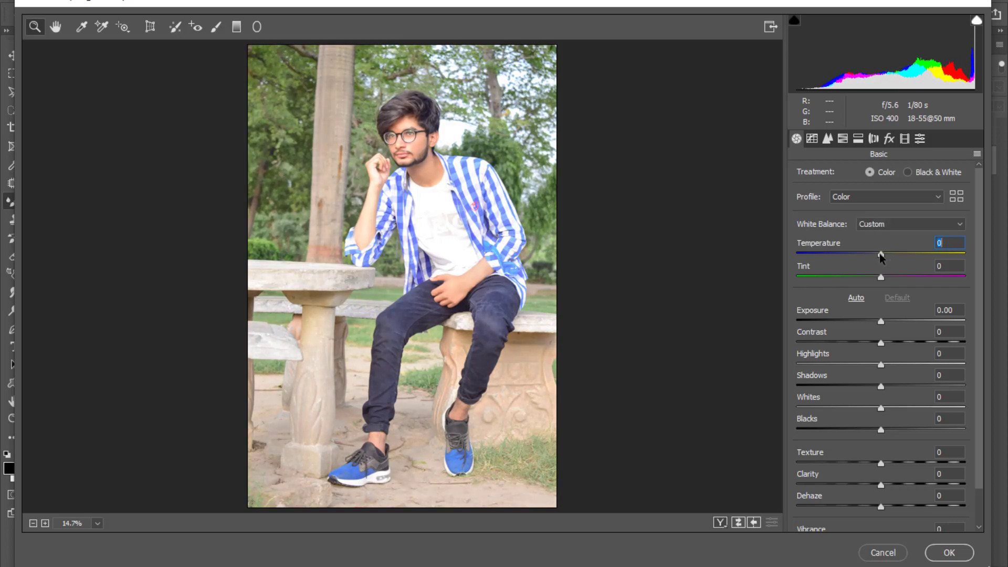
Try an exposure of -0.20 and the automatic tone correction, and restore the default tone values
scroll(886, 326, "down", 2)
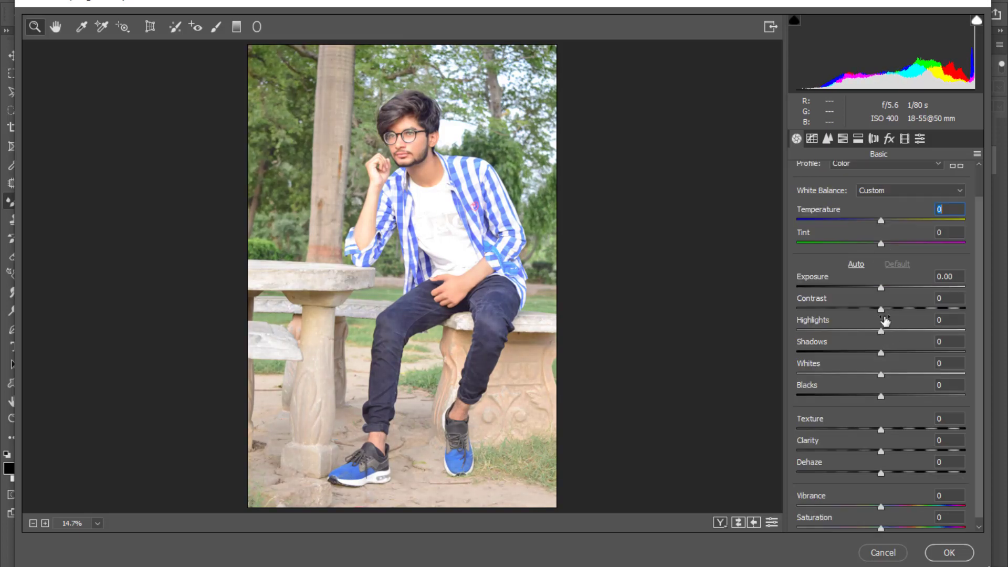
left_click_drag(881, 289, 877, 290)
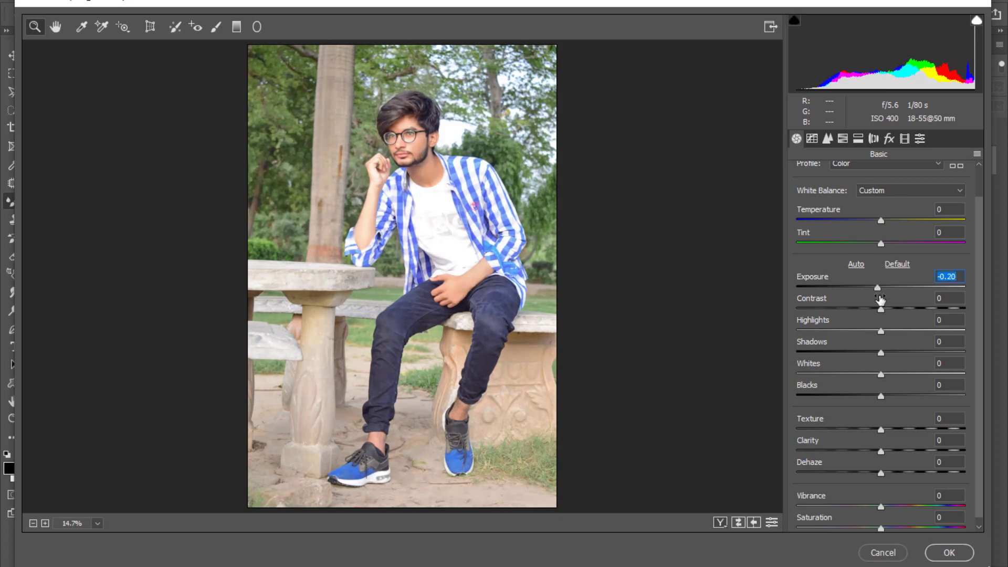
left_click(857, 265)
left_click(897, 264)
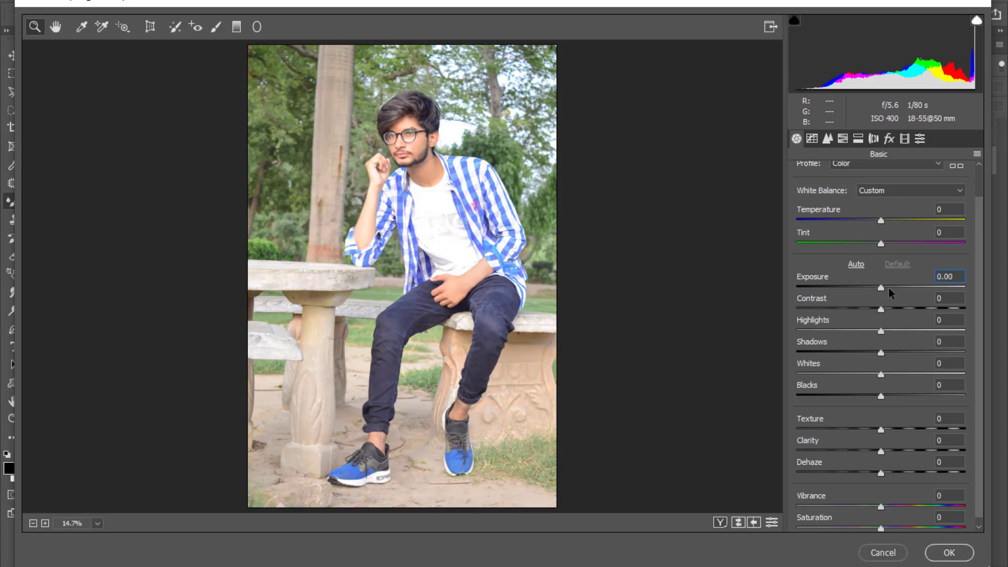
Set contrast to -31, highlights to +17, shadows to +35, whites to +8, blacks to -34, vibrance to -11 and saturation to +3
left_click_drag(879, 309, 859, 308)
left_click_drag(840, 307, 911, 349)
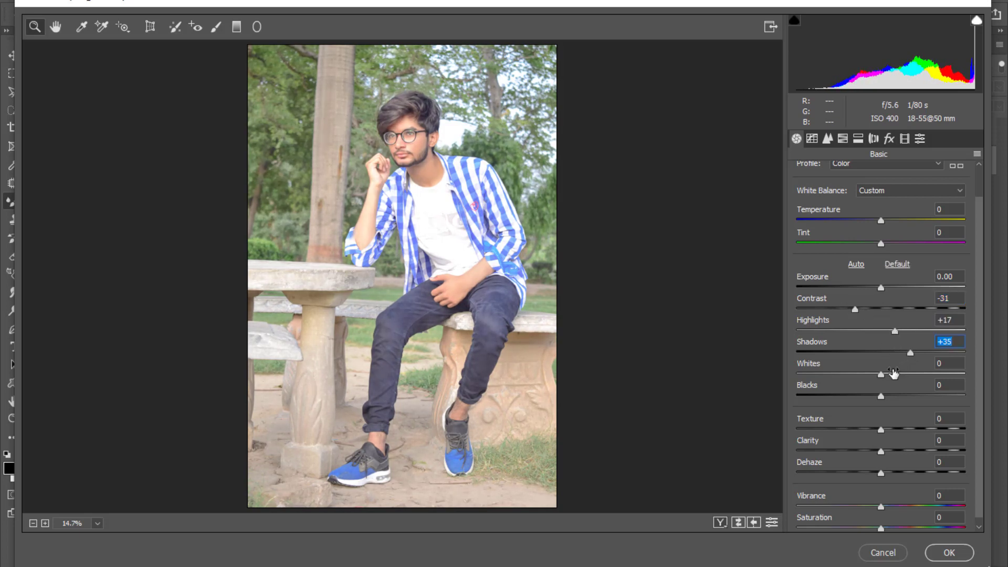
left_click_drag(882, 375, 853, 397)
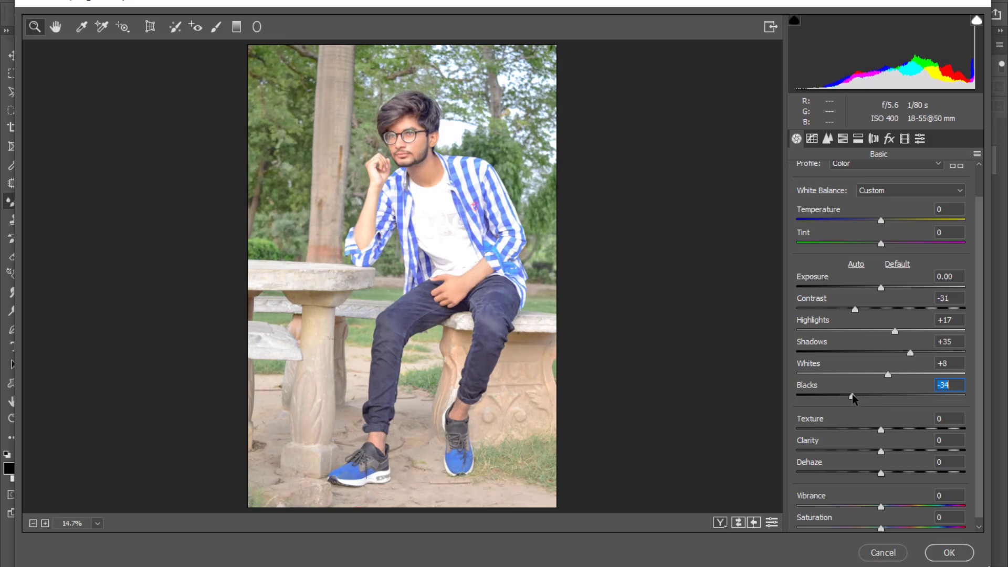
scroll(846, 402, "down", 1)
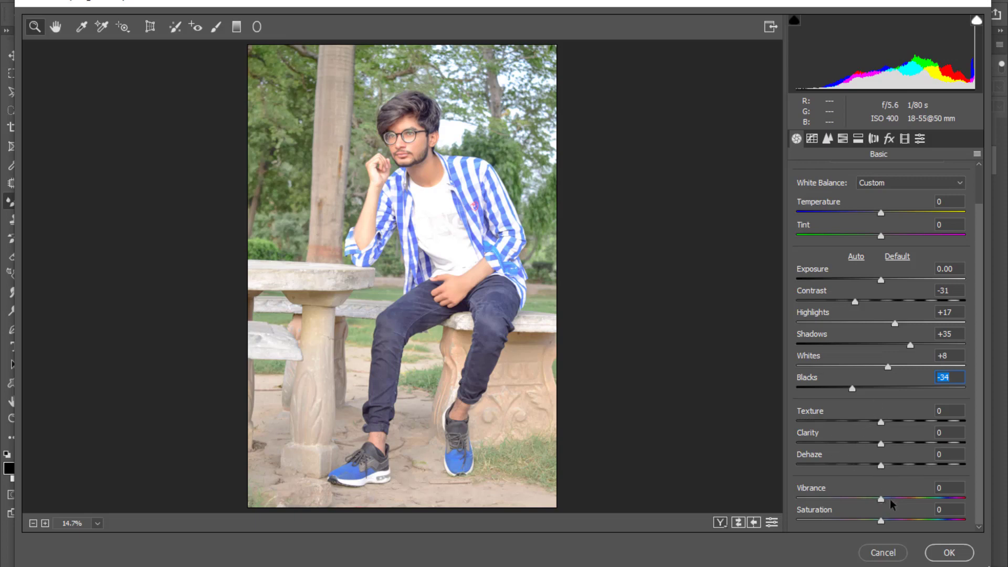
left_click_drag(882, 499, 883, 523)
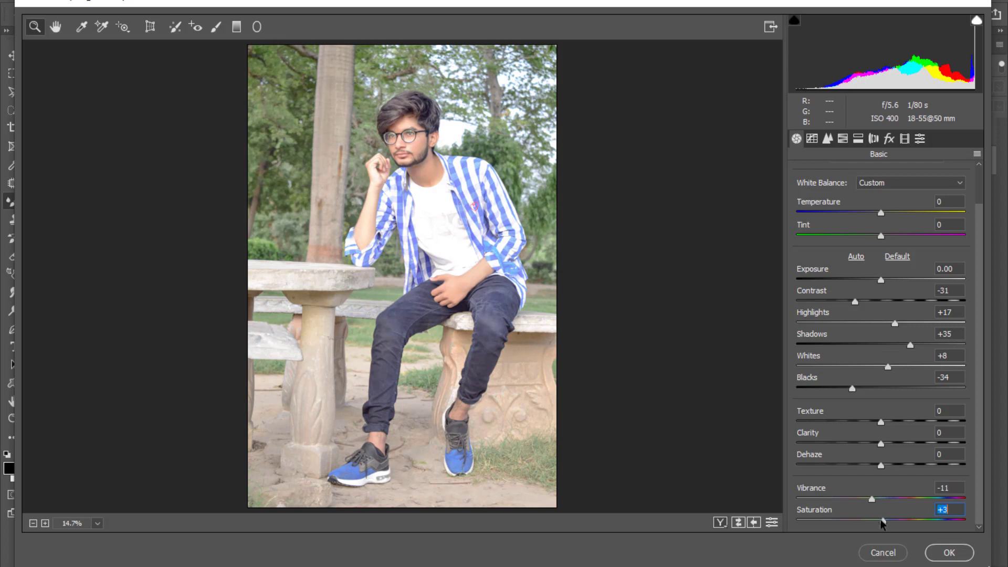
Adjust the parametric tone curve to highlights +5, lights -1, darks +3 and shadows -2
left_click(827, 138)
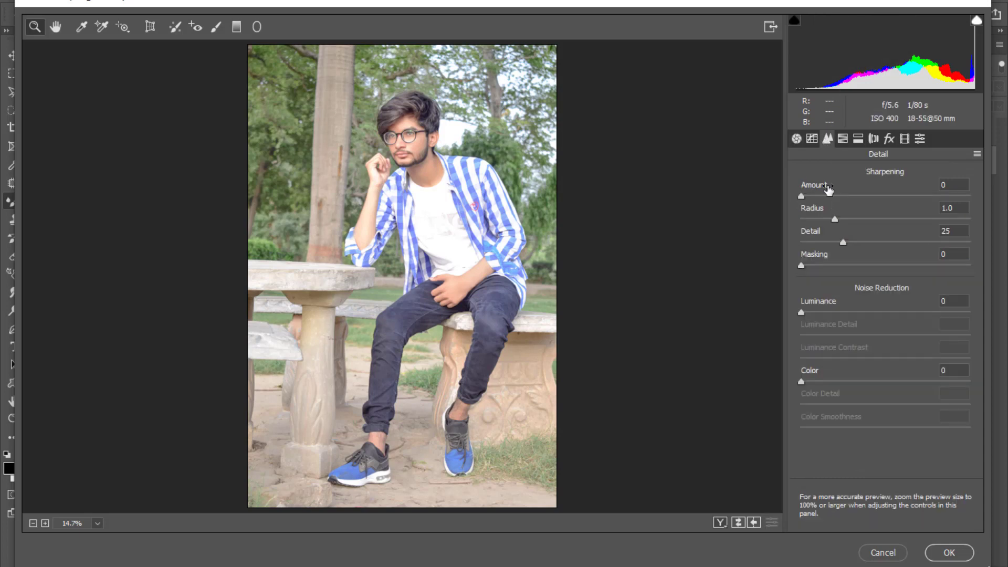
left_click(812, 138)
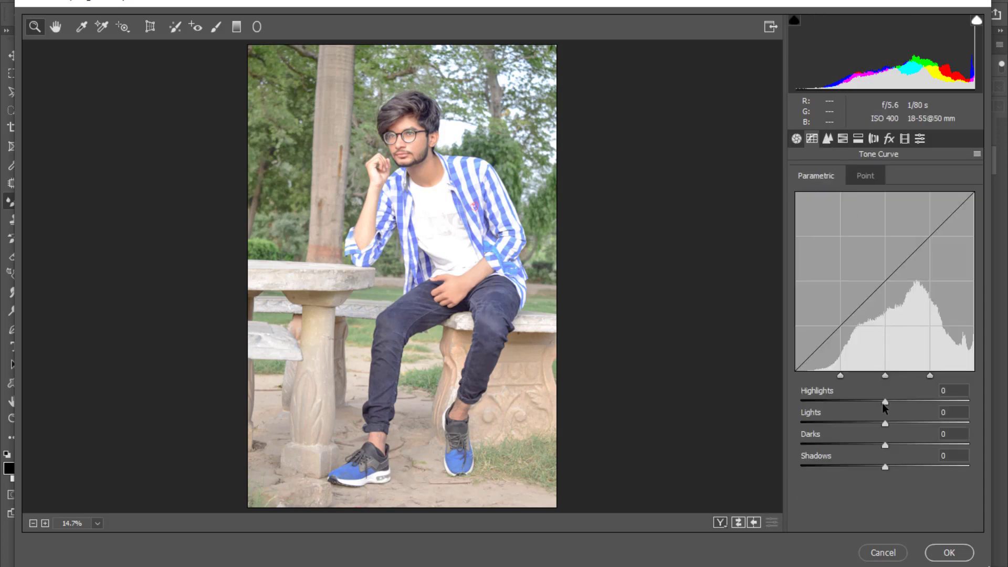
mouse_move(883, 402)
left_mouse_down()
mouse_move(896, 404)
mouse_move(888, 402)
left_mouse_up()
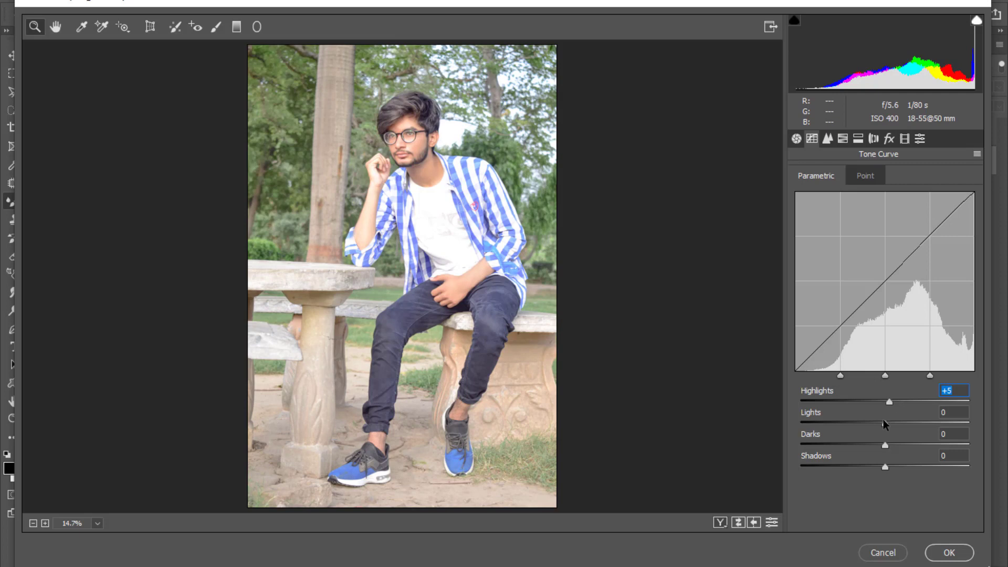
key("Tab")
left_click_drag(885, 445, 884, 468)
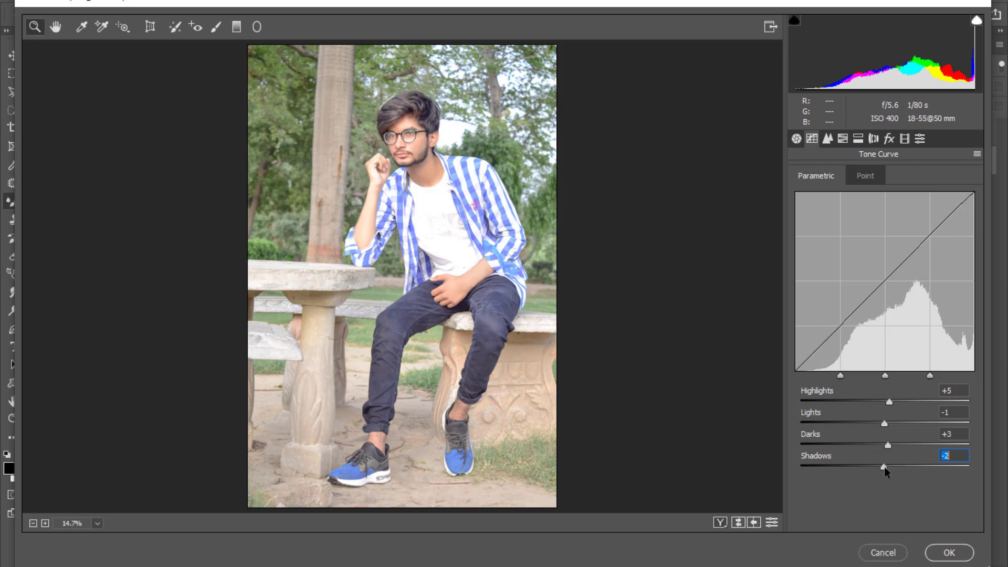
Shift the HSL hues to -100 for greens, +46 for aquas and -72 for blues
left_click(829, 138)
left_click(842, 138)
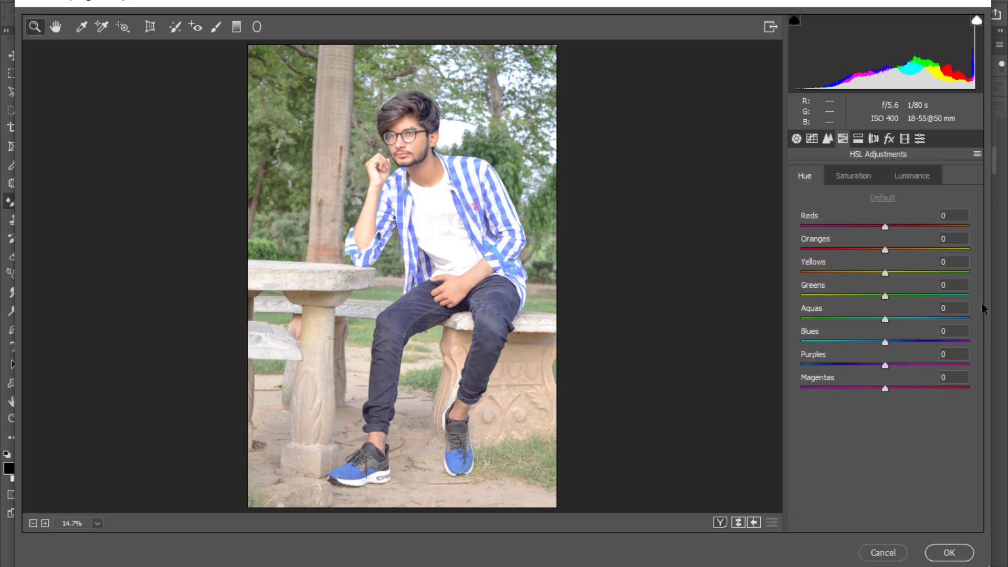
left_click_drag(886, 296, 759, 309)
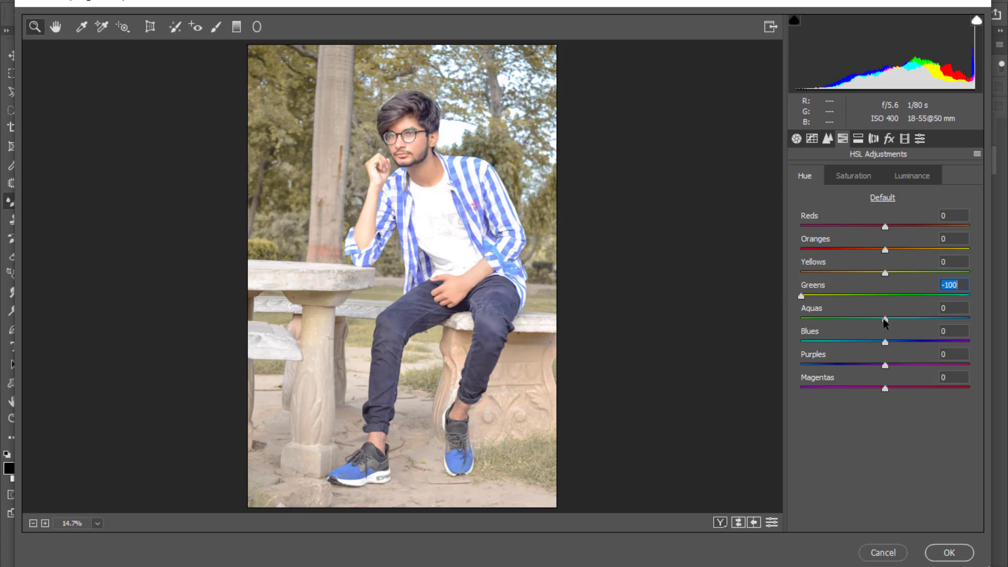
left_click_drag(883, 319, 925, 322)
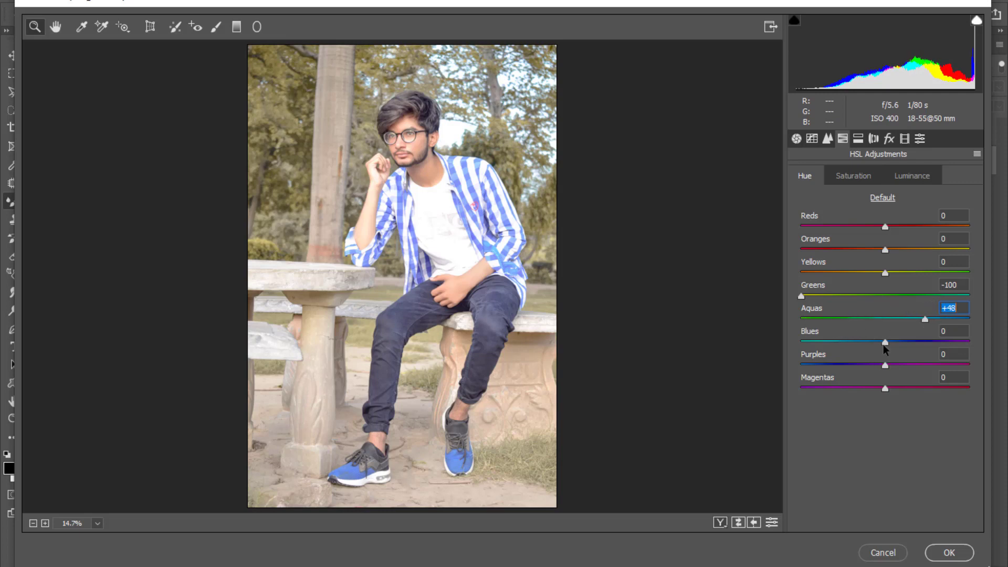
left_click_drag(885, 344, 825, 344)
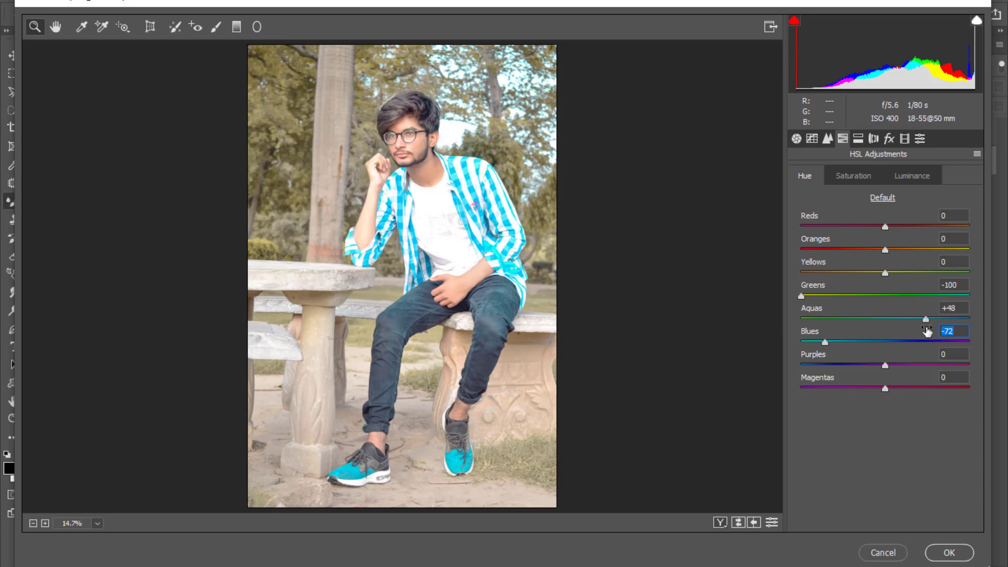
mouse_move(925, 320)
left_mouse_down()
mouse_move(940, 320)
mouse_move(889, 322)
mouse_move(922, 322)
left_mouse_up()
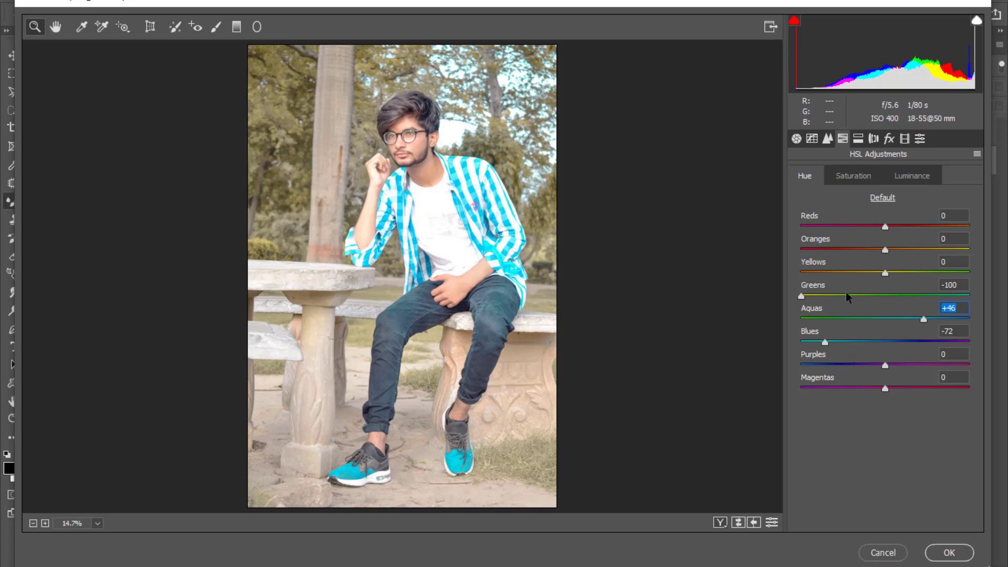
Set HSL saturation to oranges +26, yellows +33, greens +43, aquas +26 and blues +6, and oranges luminance to +23
left_click(853, 176)
left_click(887, 317)
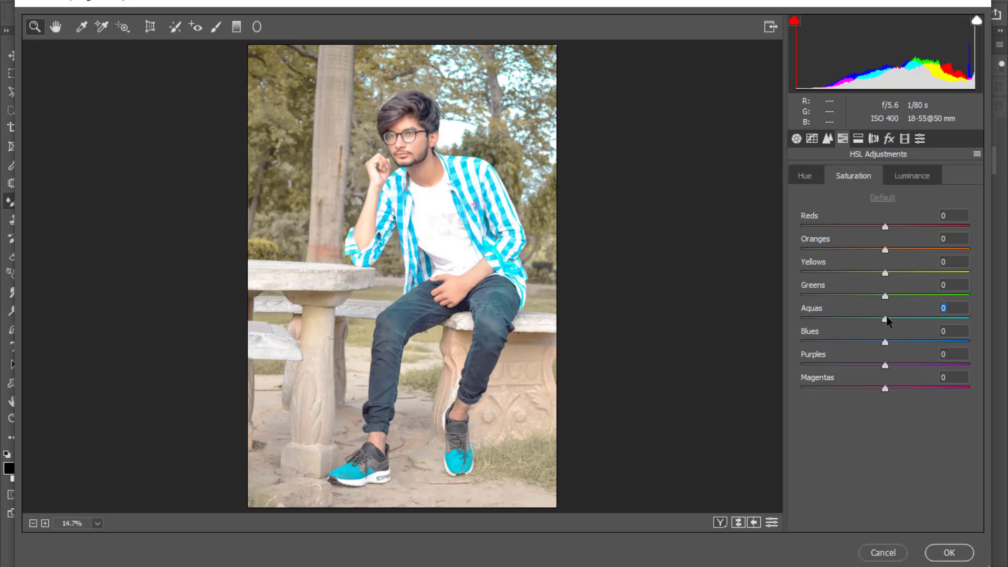
left_click_drag(920, 321, 895, 334)
left_click_drag(894, 295, 902, 247)
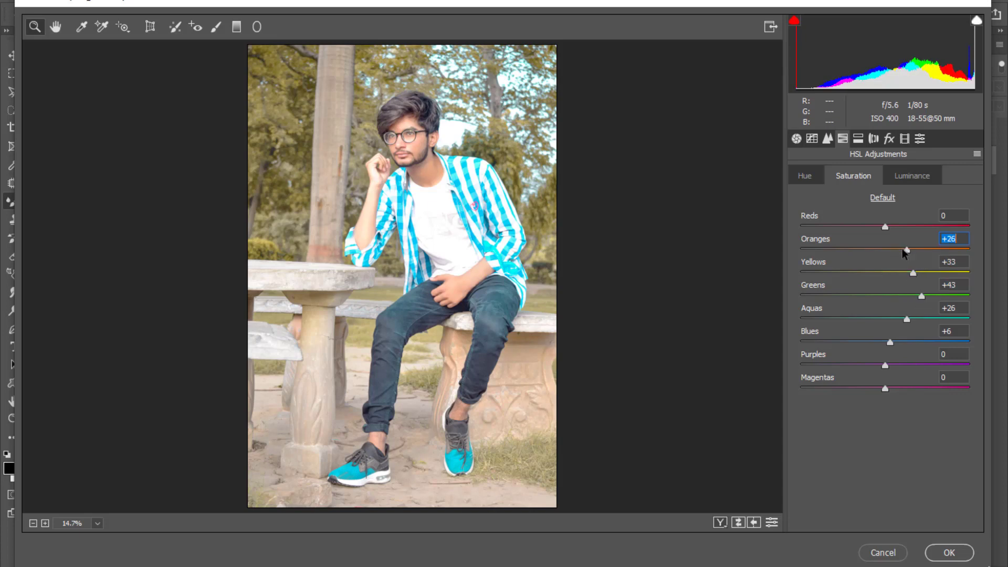
left_click(899, 178)
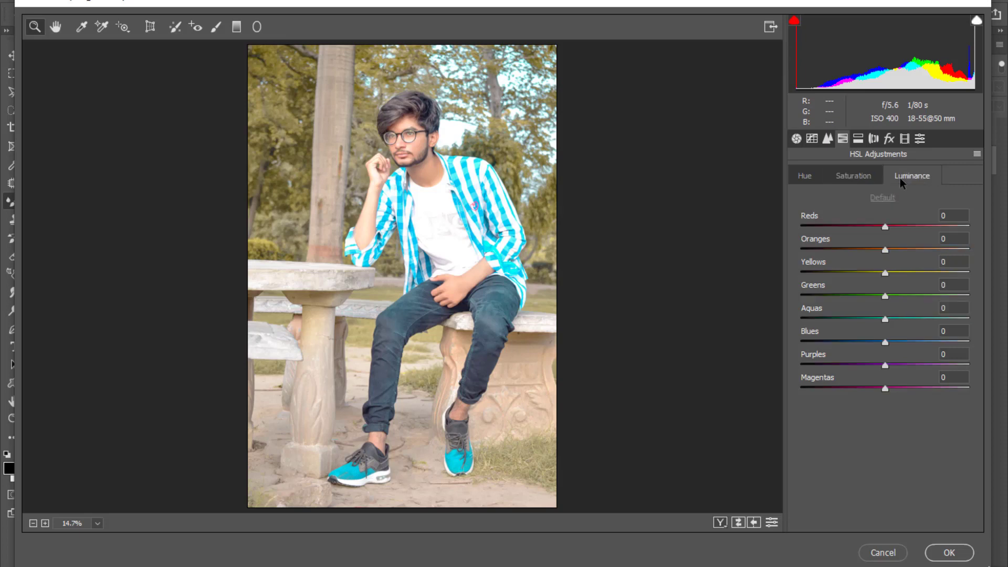
mouse_move(889, 249)
left_mouse_down()
mouse_move(912, 249)
mouse_move(841, 250)
mouse_move(907, 248)
left_mouse_up()
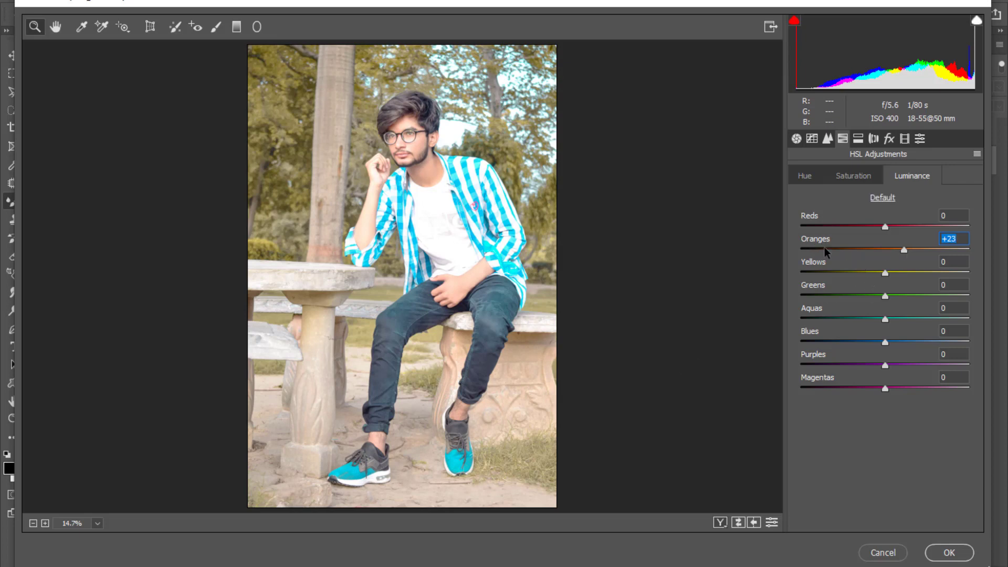
Inspect the face up close, try a white balance sampled at the hairline, and undo it
left_click(400, 137)
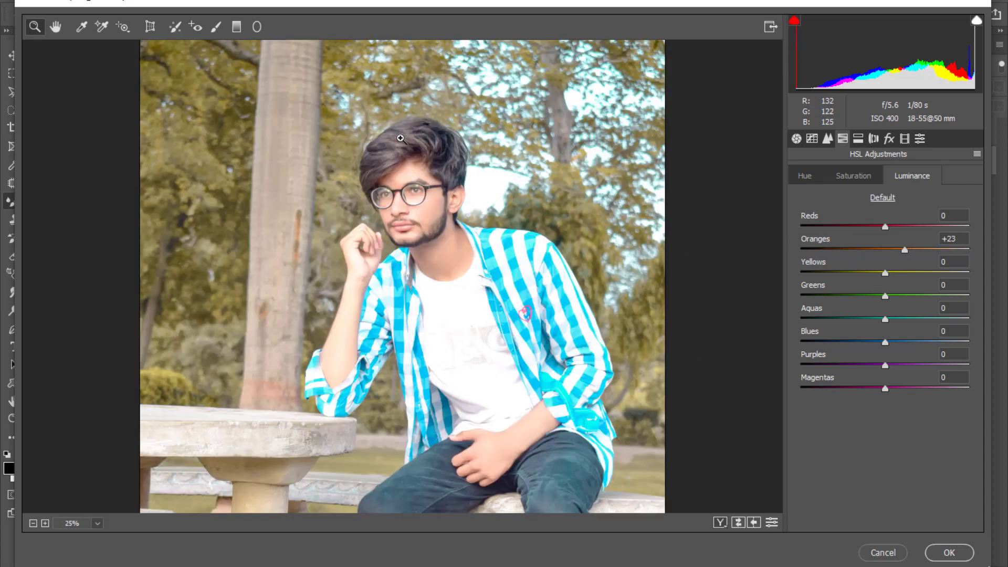
scroll(401, 207, "down", 3)
scroll(402, 208, "up", 3)
left_click(402, 209)
key("i")
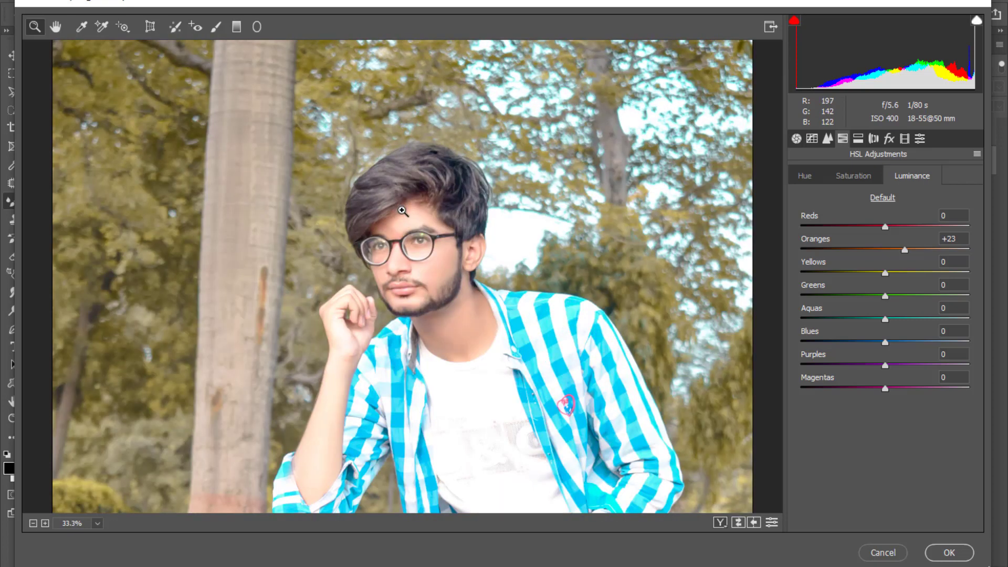
left_click(405, 208)
key("z")
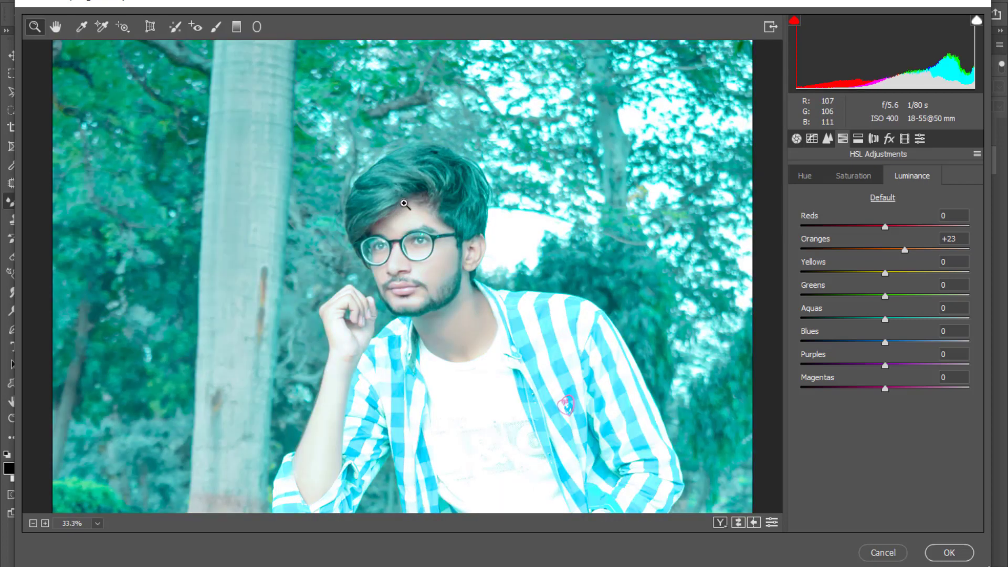
key("ctrl+z")
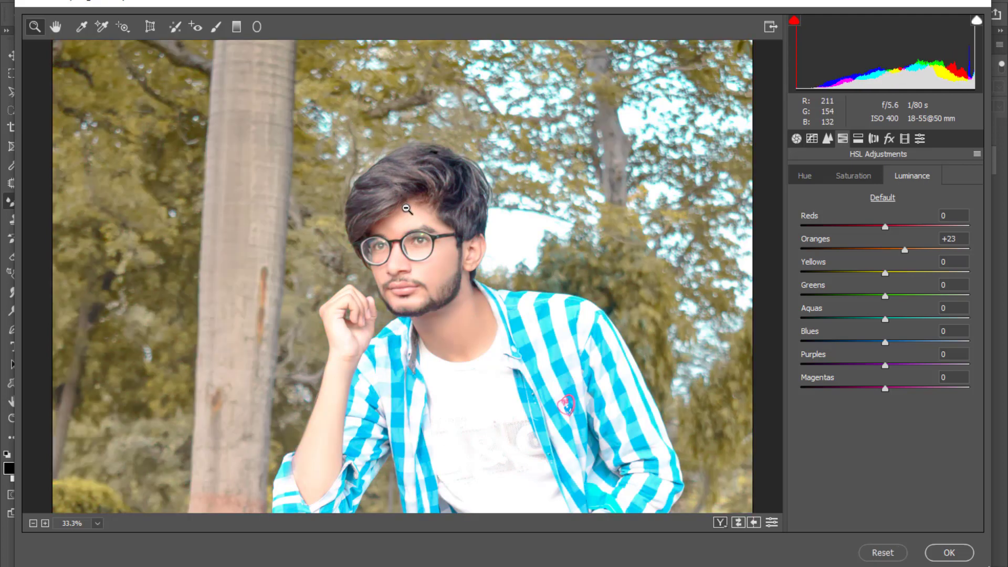
left_click(405, 208, "alt")
left_click(406, 208, "alt")
Set the Blue Primary calibration to hue -3 and saturation +6
left_click(904, 138)
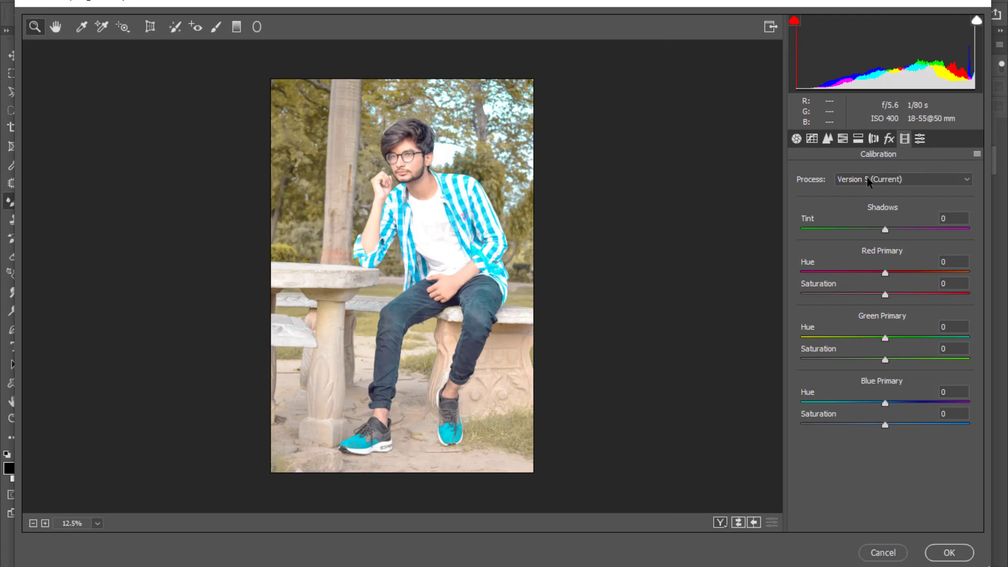
mouse_move(891, 426)
left_mouse_down()
mouse_move(939, 426)
mouse_move(874, 423)
mouse_move(920, 421)
mouse_move(898, 423)
mouse_move(871, 405)
mouse_move(889, 403)
mouse_move(893, 428)
left_mouse_up()
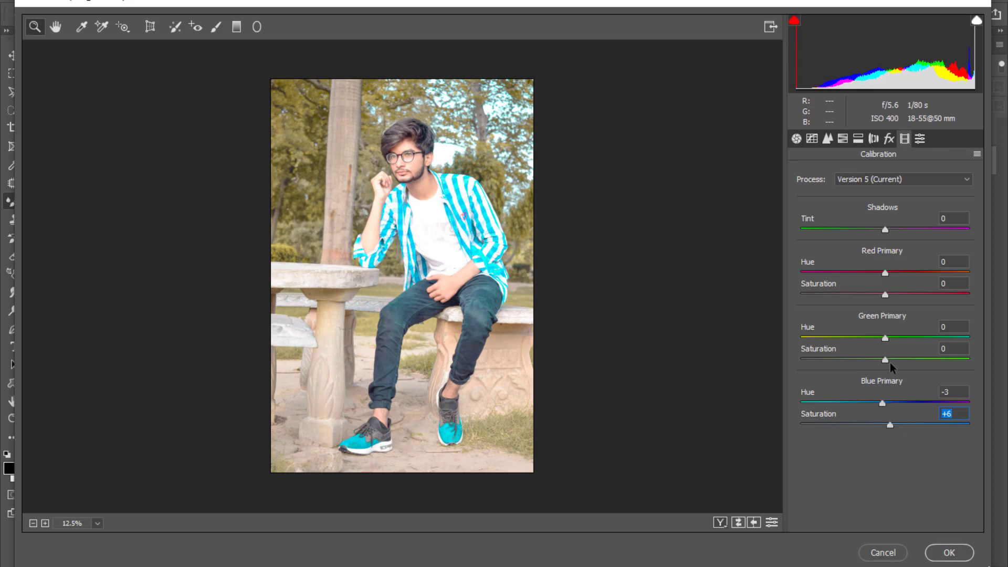
Set the calibration to Green Primary hue -28 and saturation +24, Red Primary hue -2 and saturation +3, and Shadows tint +40
mouse_move(886, 361)
left_mouse_down()
mouse_move(898, 360)
mouse_move(876, 360)
mouse_move(905, 360)
left_mouse_up()
left_click_drag(886, 338, 855, 337)
mouse_move(885, 295)
left_mouse_down()
mouse_move(885, 303)
mouse_move(883, 279)
left_mouse_up()
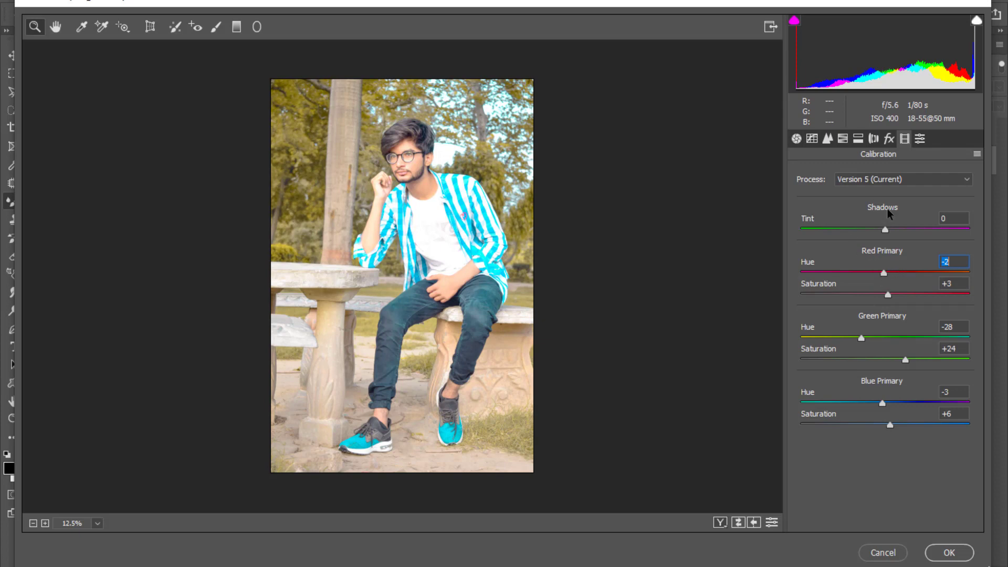
left_click_drag(887, 231, 924, 245)
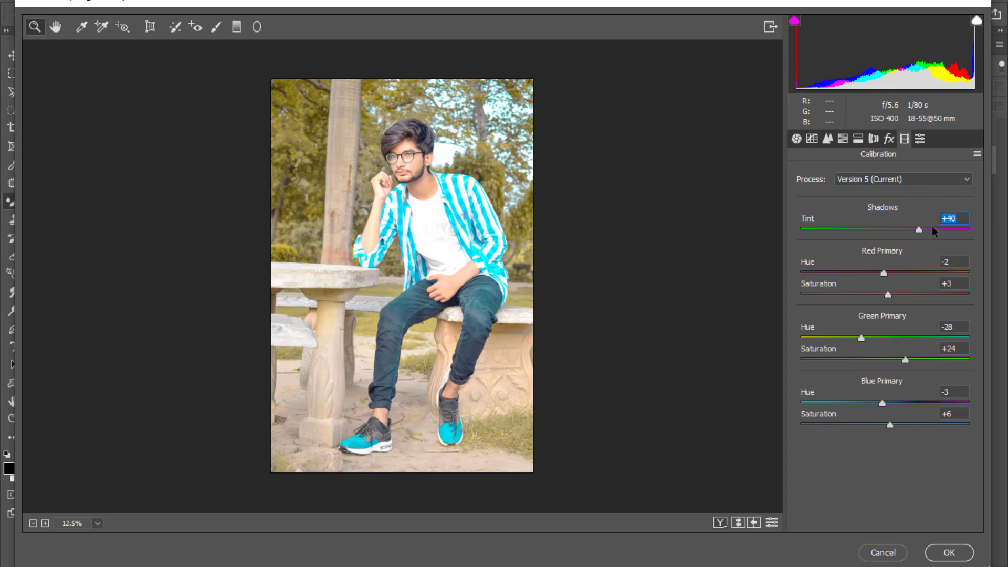
Add a post-crop vignette with amount -25 and apply the Camera Raw adjustments to the Background layer
left_click(919, 139)
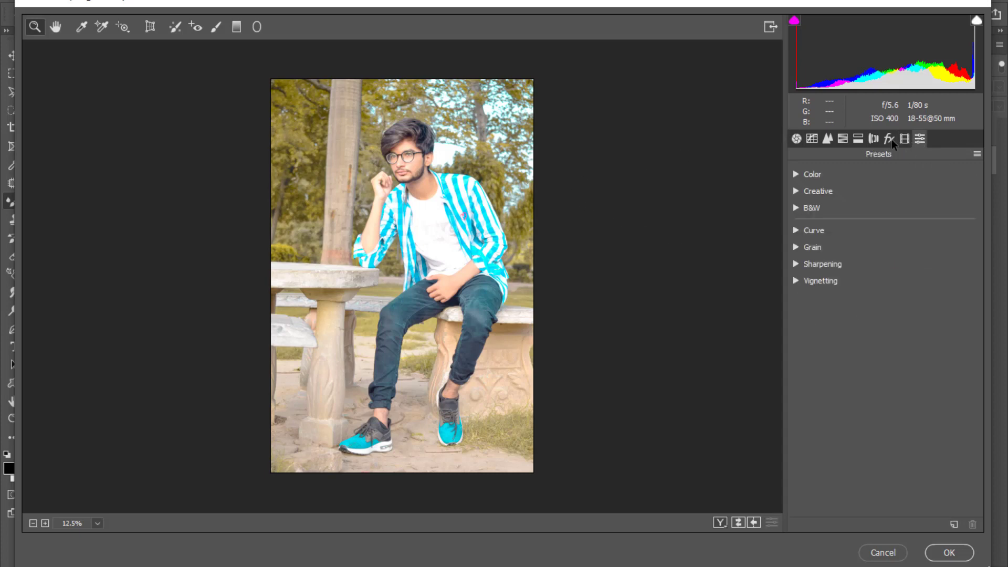
left_click(889, 139)
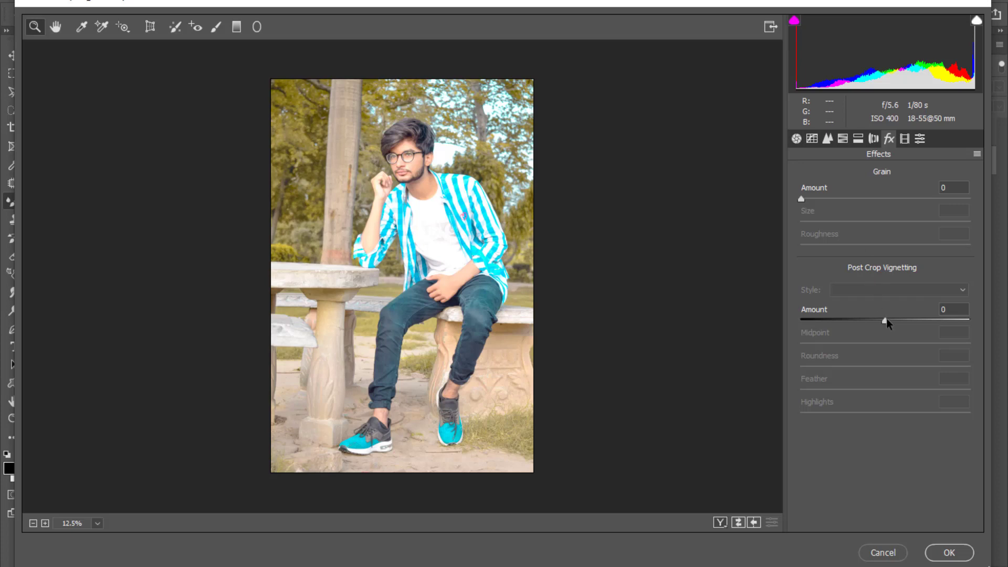
left_click_drag(888, 323, 866, 323)
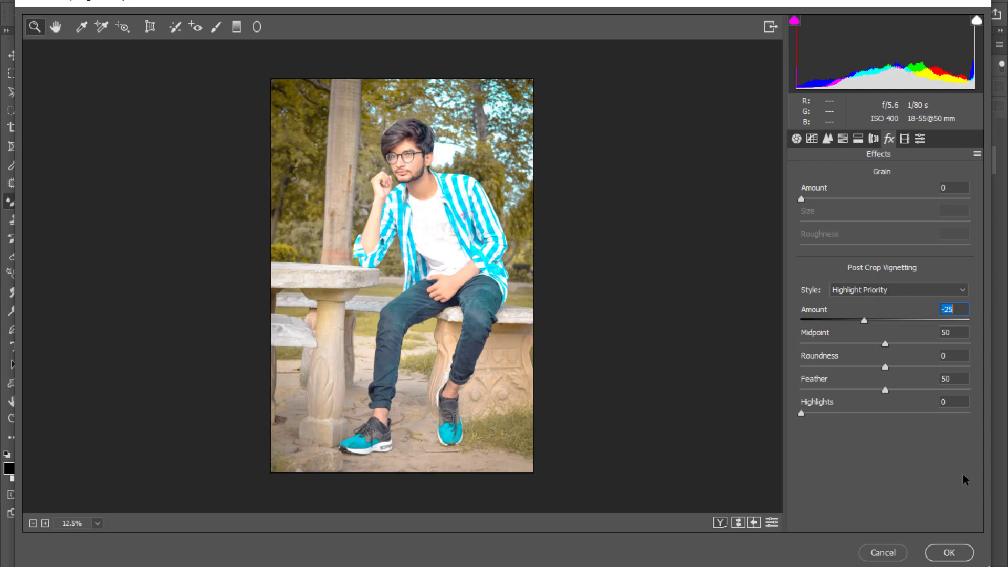
left_click(951, 552)
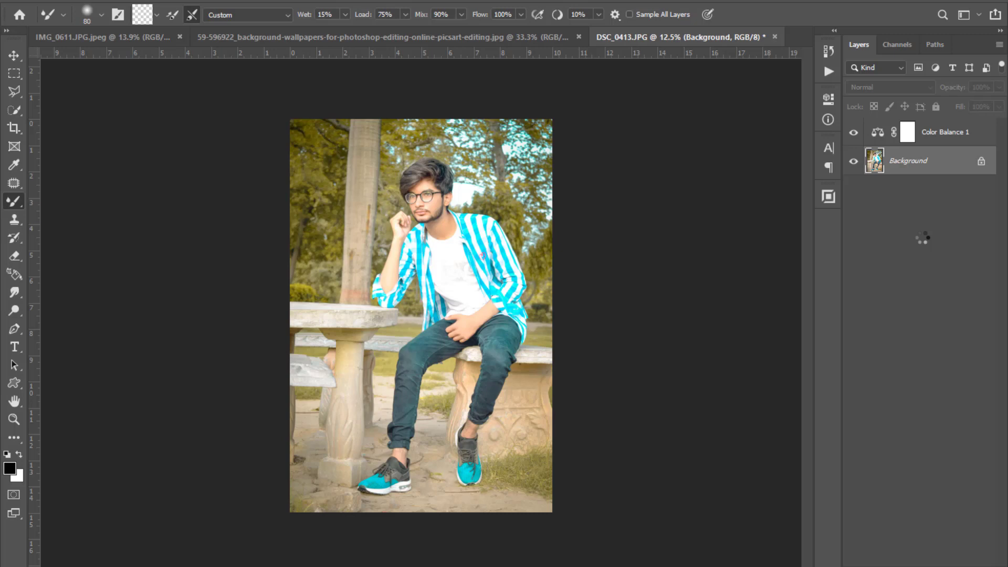
Examine the graded portrait up close and as a whole, checking the face, the shirt and the Color Balance layer's effect
key("ctrl+plus")
key("ctrl+plus")
key("ctrl+plus")
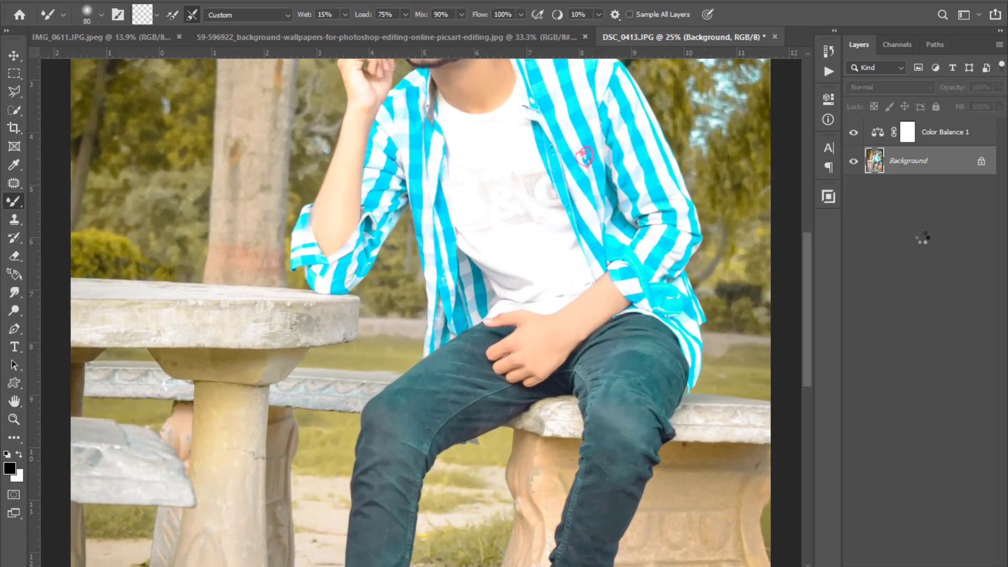
scroll(500, 293, "up", 5)
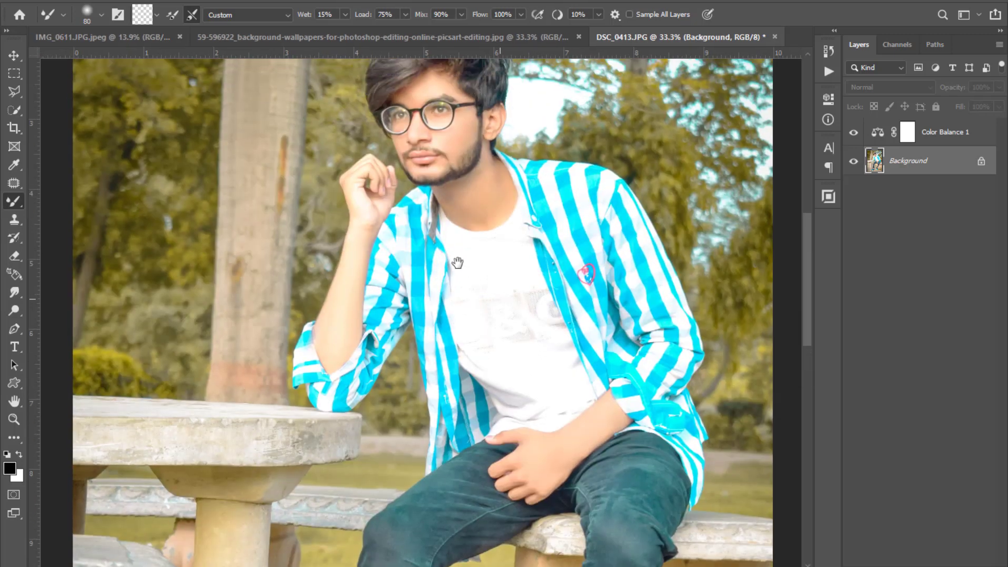
scroll(583, 378, "up", 5)
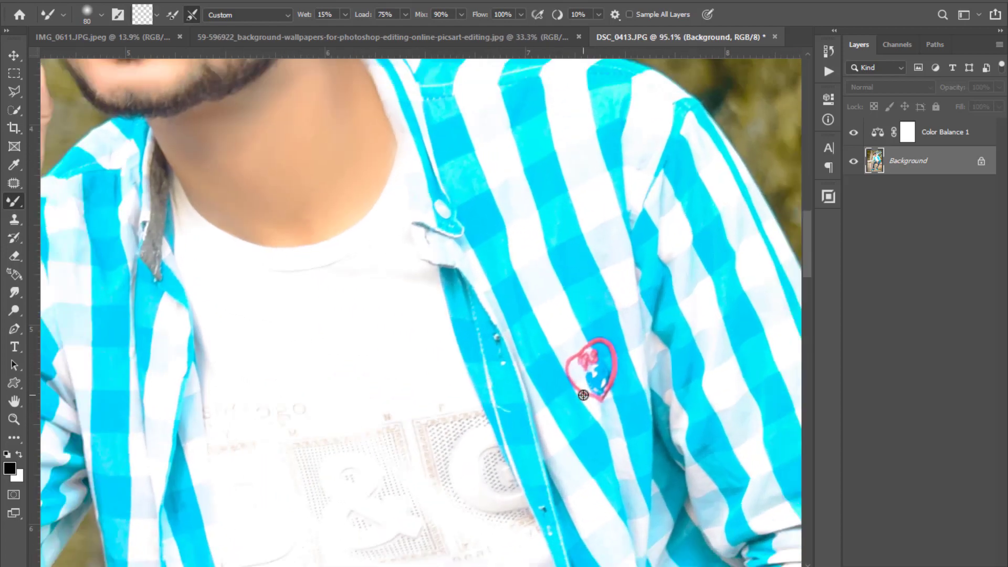
scroll(591, 353, "down", 7)
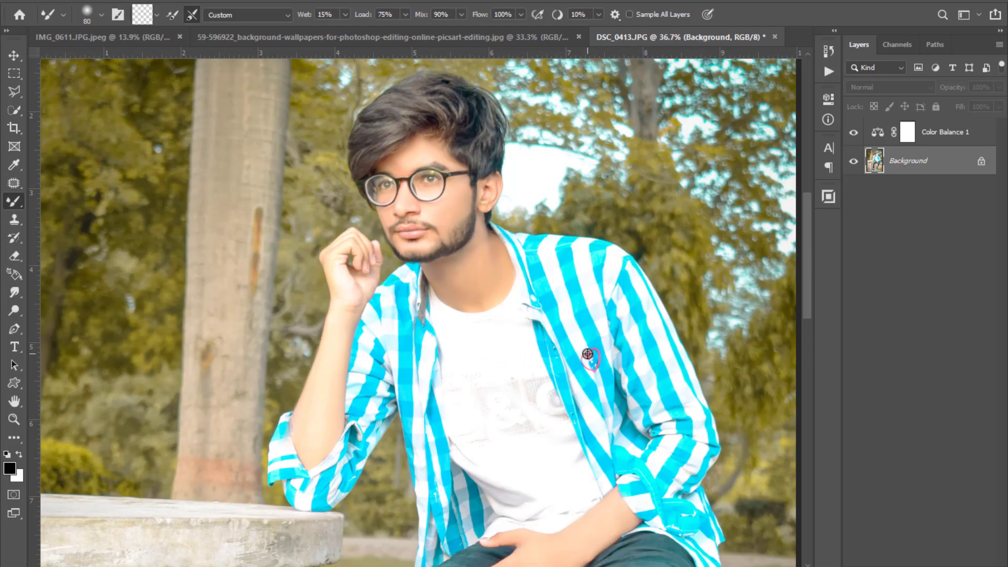
key("ctrl+minus")
key("ctrl+Down")
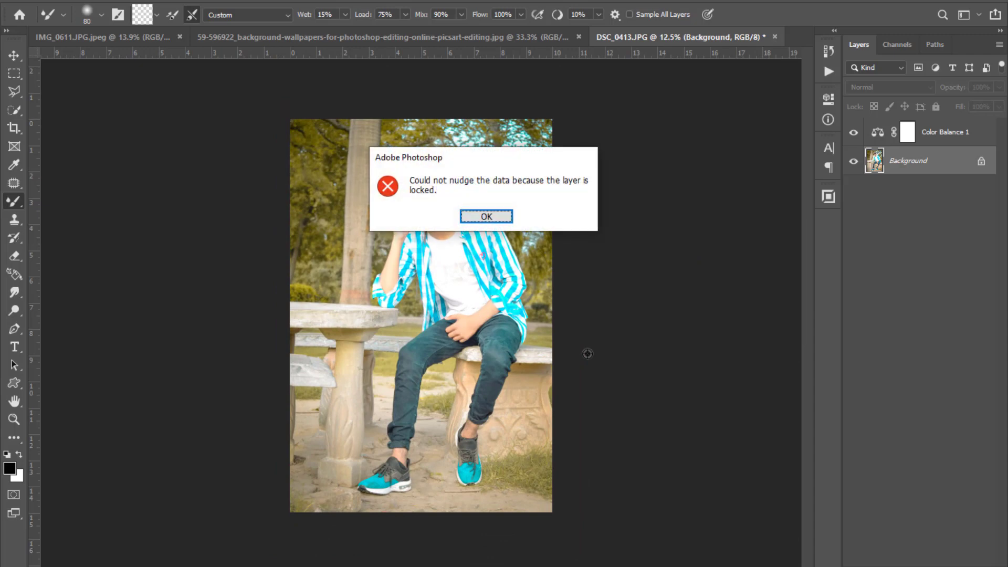
left_click(499, 215)
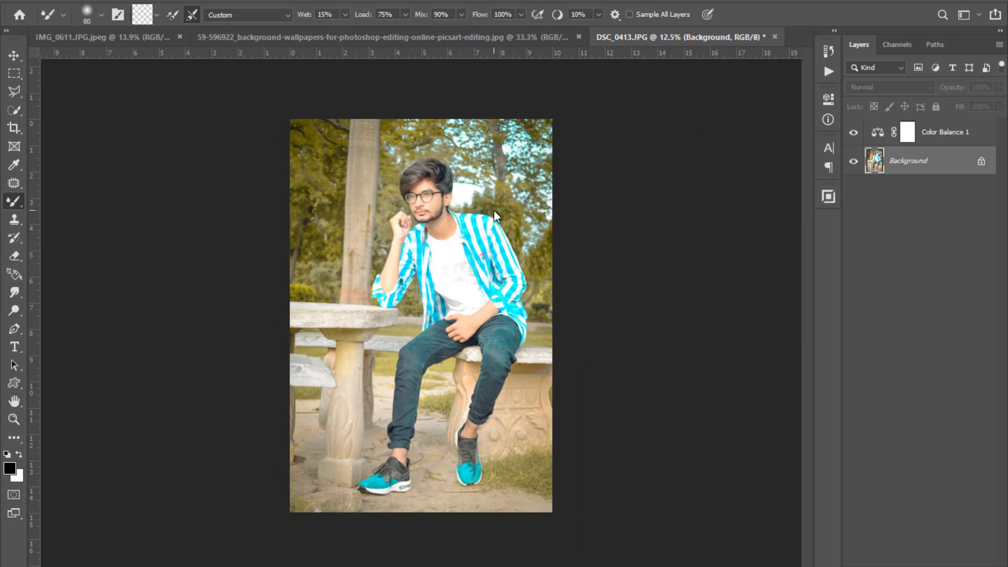
key("ctrl+plus")
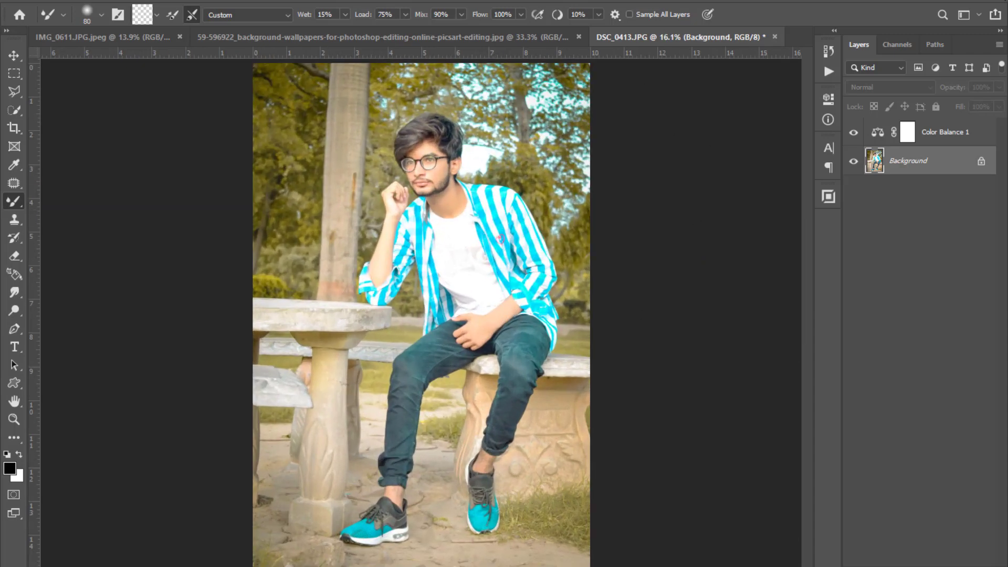
left_click(856, 133)
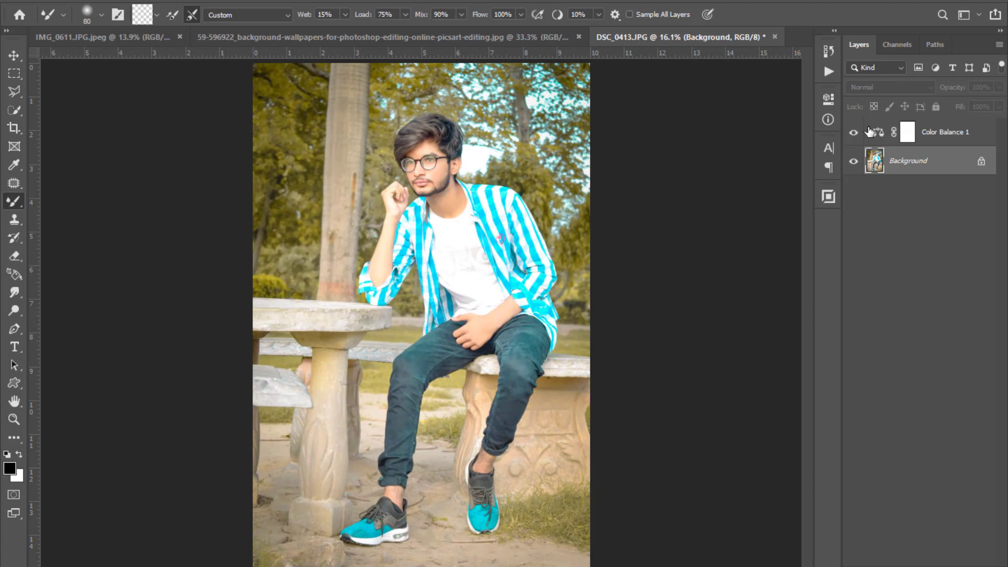